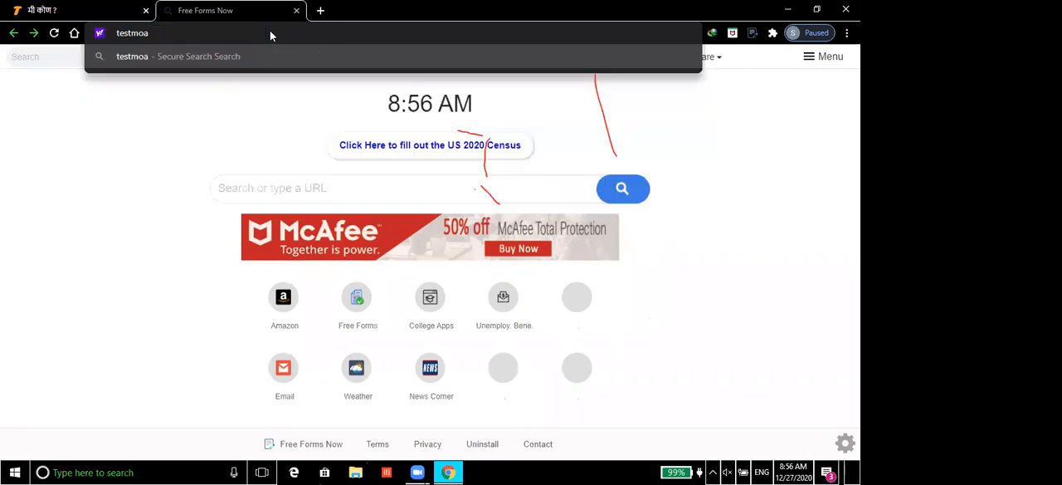
Step: Go to testmoz.com and open the form for building a free test
{"action": "type", "text": "z"}
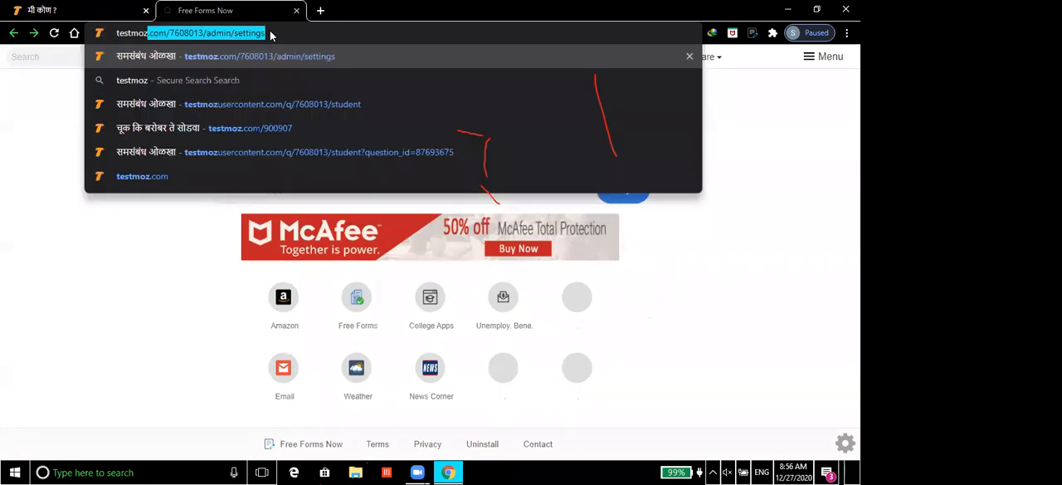
{"action": "type", "text": ".com"}
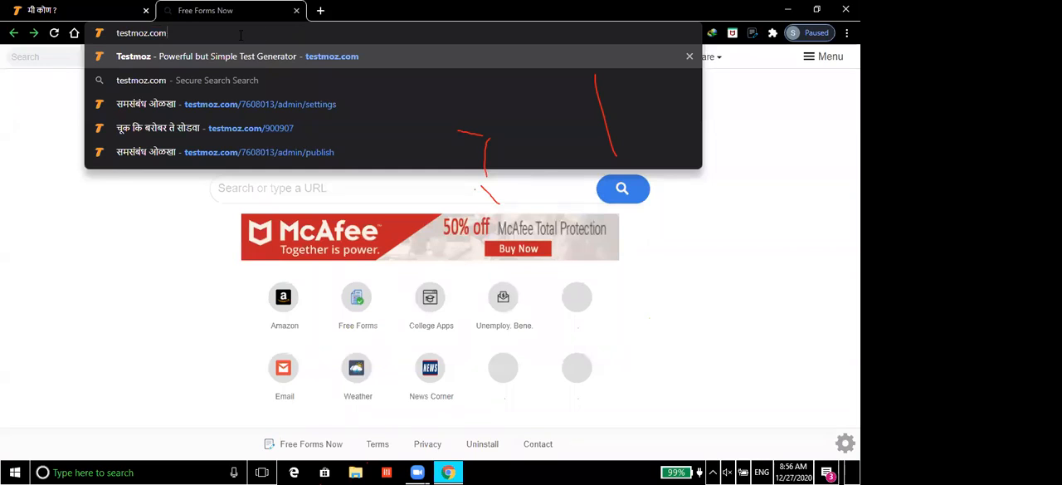
{"action": "key", "text": "Return"}
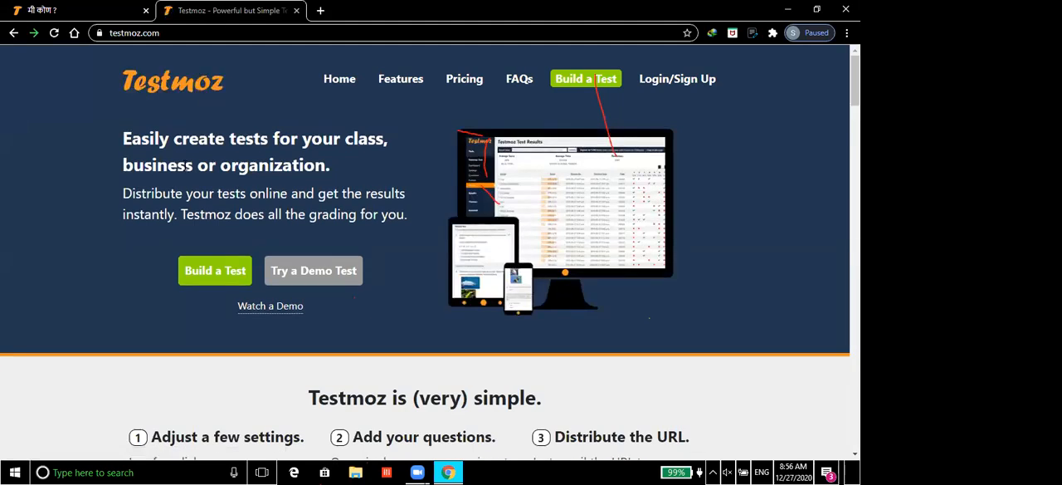
{"action": "left_click", "coordinate": [215, 274]}
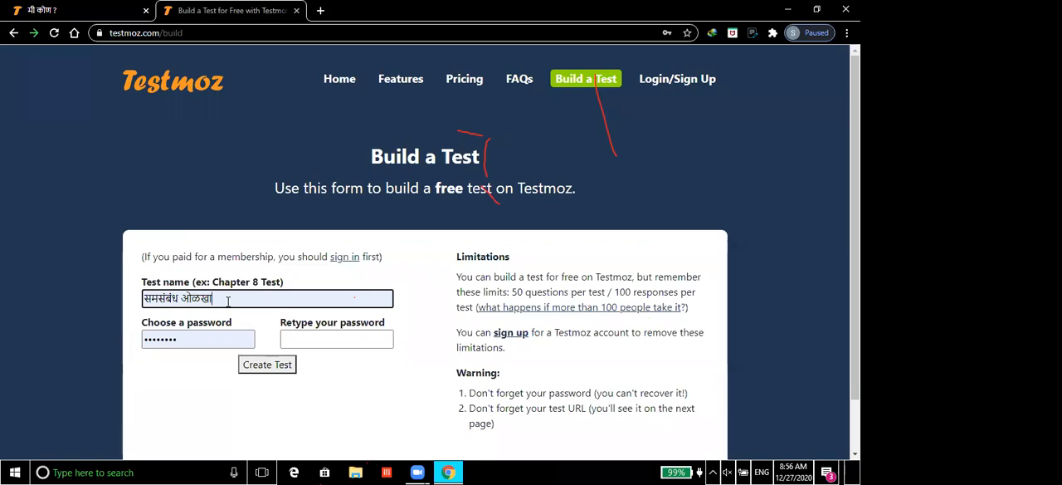
Step: Clear the prefilled name from the test name field
{"action": "key", "text": "BackSpace"}
{"action": "key", "text": "BackSpace"}
{"action": "key", "text": "BackSpace"}
{"action": "key", "text": "BackSpace"}
{"action": "key", "text": "BackSpace"}
{"action": "key", "text": "BackSpace"}
{"action": "key", "text": "BackSpace"}
{"action": "key", "text": "BackSpace"}
{"action": "key", "text": "BackSpace"}
{"action": "key", "text": "BackSpace"}
{"action": "key", "text": "BackSpace"}
{"action": "key", "text": "BackSpace"}
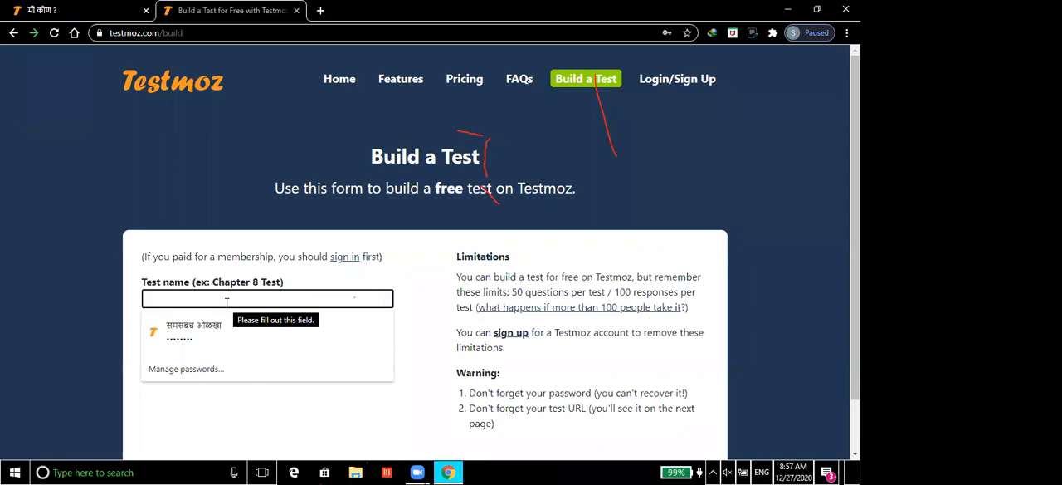
{"action": "type", "text": "olkha"}
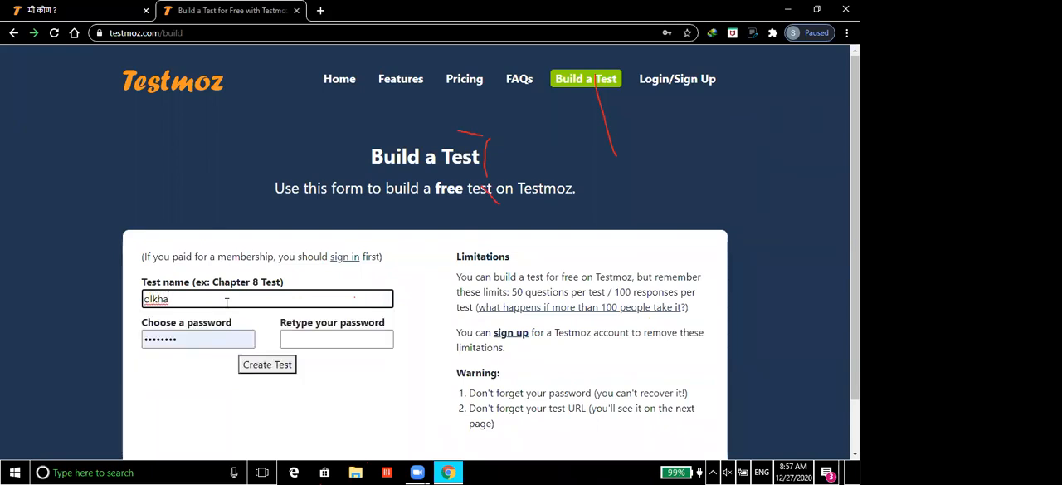
{"action": "key", "text": "alt+shift"}
{"action": "key", "text": "BackSpace"}
{"action": "key", "text": "BackSpace"}
{"action": "key", "text": "BackSpace"}
{"action": "key", "text": "BackSpace"}
{"action": "key", "text": "BackSpace"}
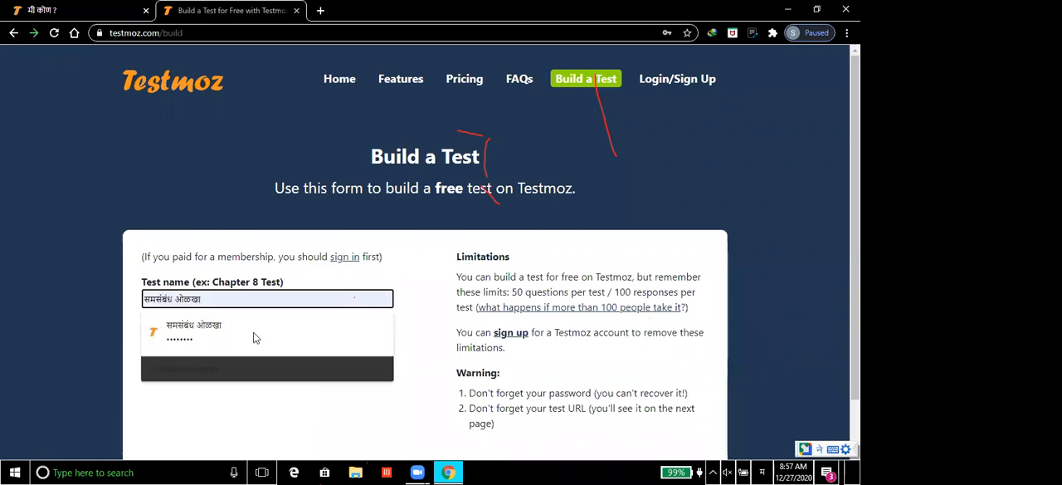
Step: Switch the input language to Marathi Google Input Tools and name the test "ओळखा पाहू"
{"action": "left_click", "coordinate": [763, 472]}
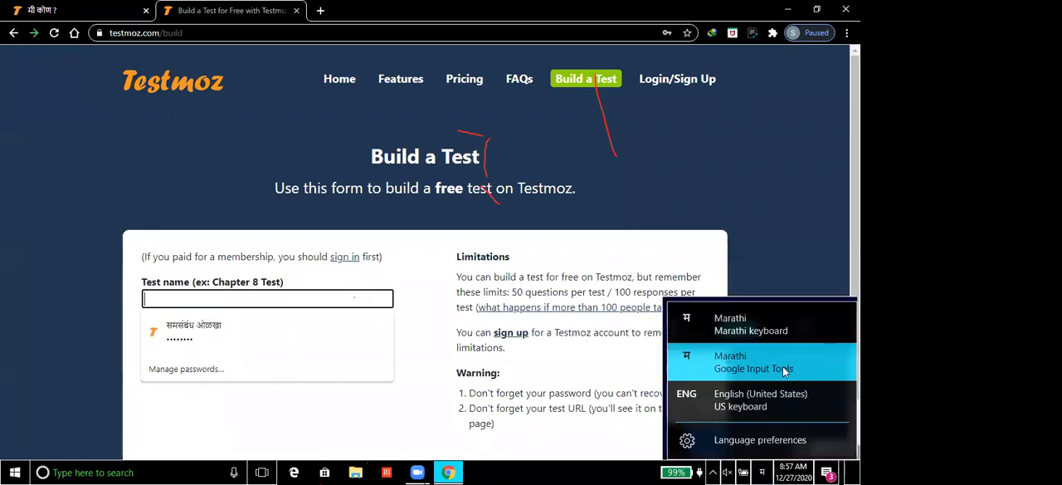
{"action": "left_click", "coordinate": [785, 371]}
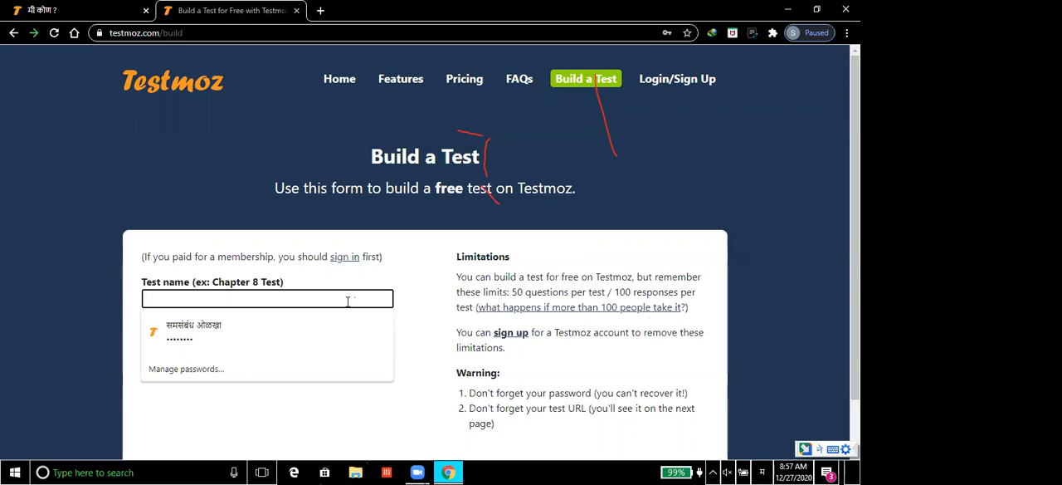
{"action": "type", "text": "ओळखा "}
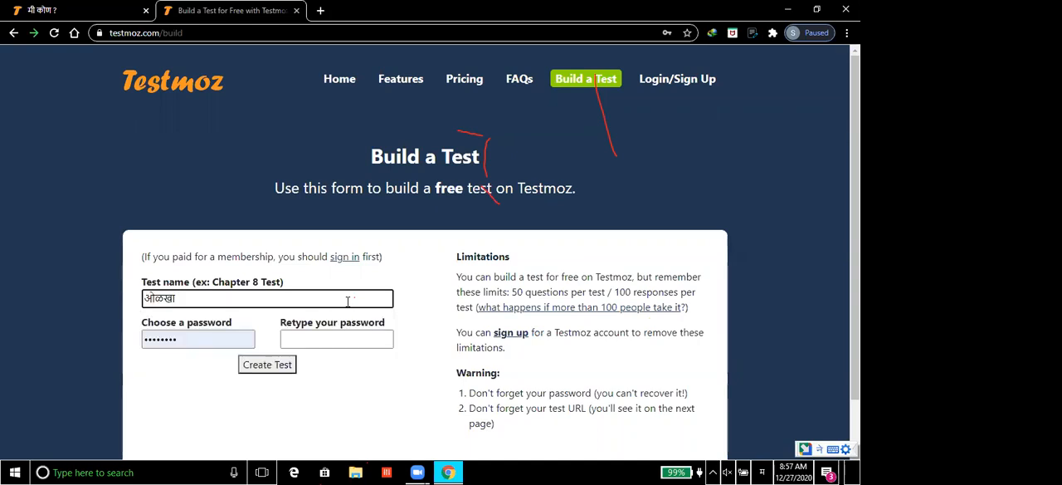
{"action": "type", "text": "पाहू"}
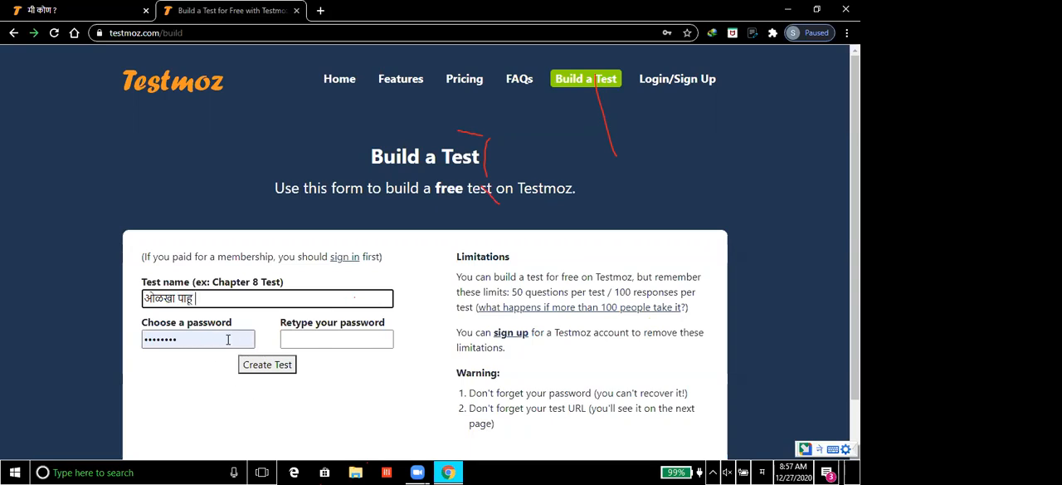
Step: Try to create the test by retyping the password in the confirmation field next to the prefilled one
{"action": "left_click", "coordinate": [318, 344]}
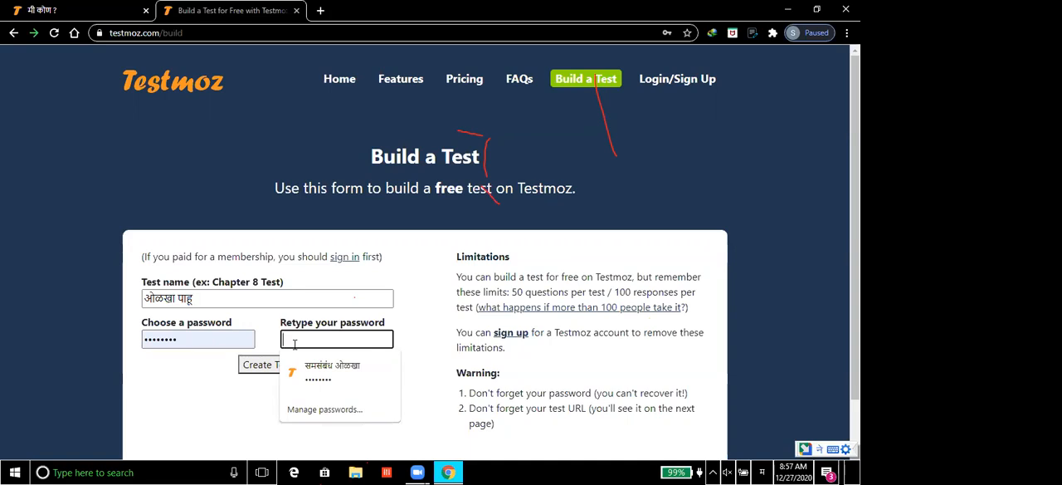
{"action": "type", "text": "•••••"}
{"action": "key", "text": "alt+shift"}
{"action": "type", "text": "•••"}
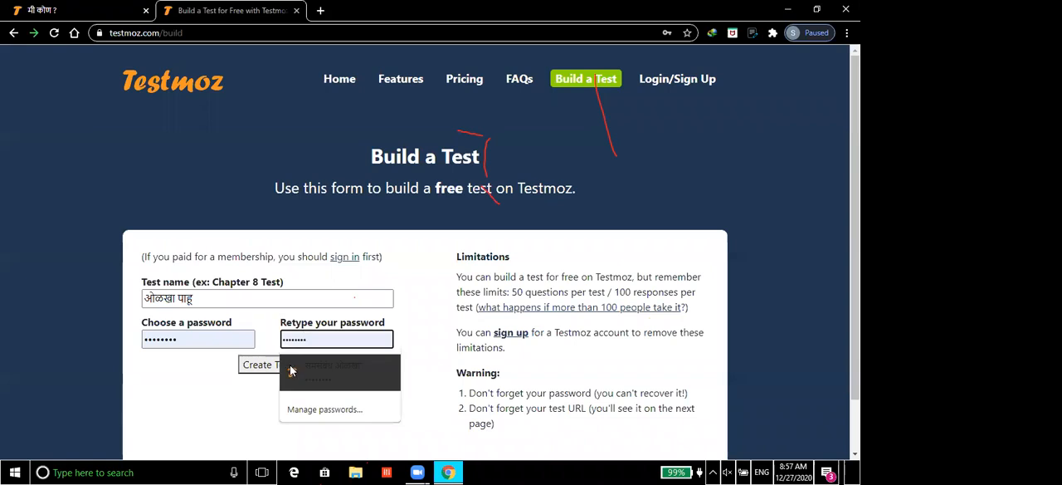
{"action": "left_click", "coordinate": [262, 368]}
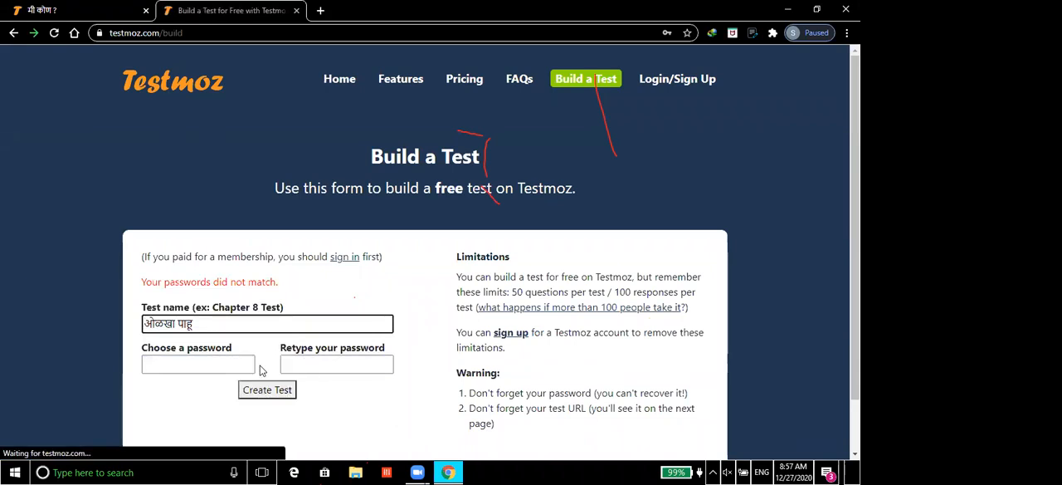
Step: Create the test with the same password entered in both password fields, and save the login in the browser
{"action": "left_click", "coordinate": [215, 361]}
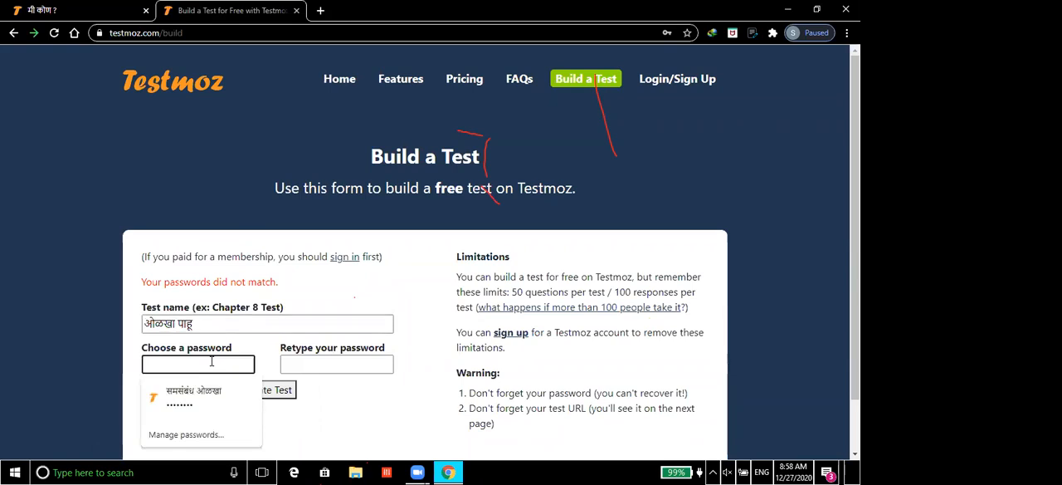
{"action": "type", "text": "12345678"}
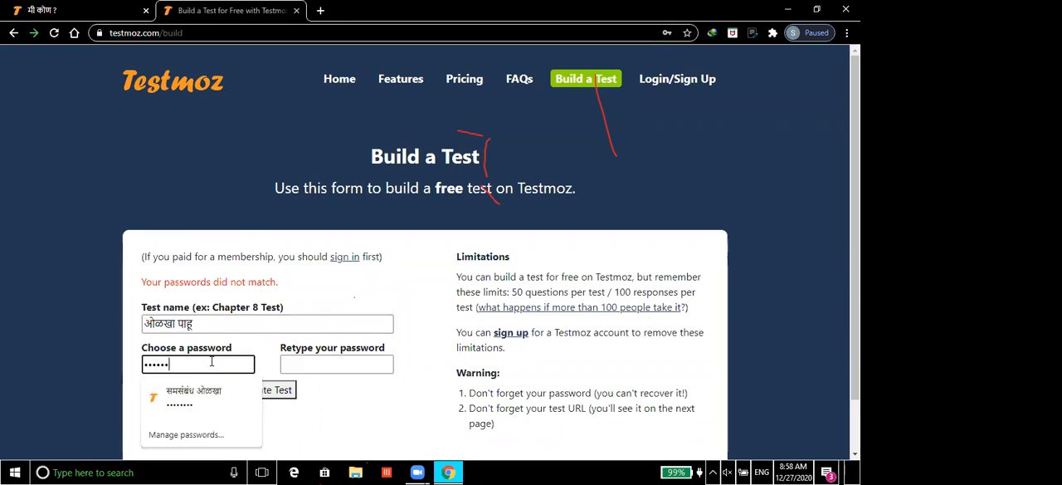
{"action": "left_click", "coordinate": [356, 366]}
{"action": "type", "text": "12"}
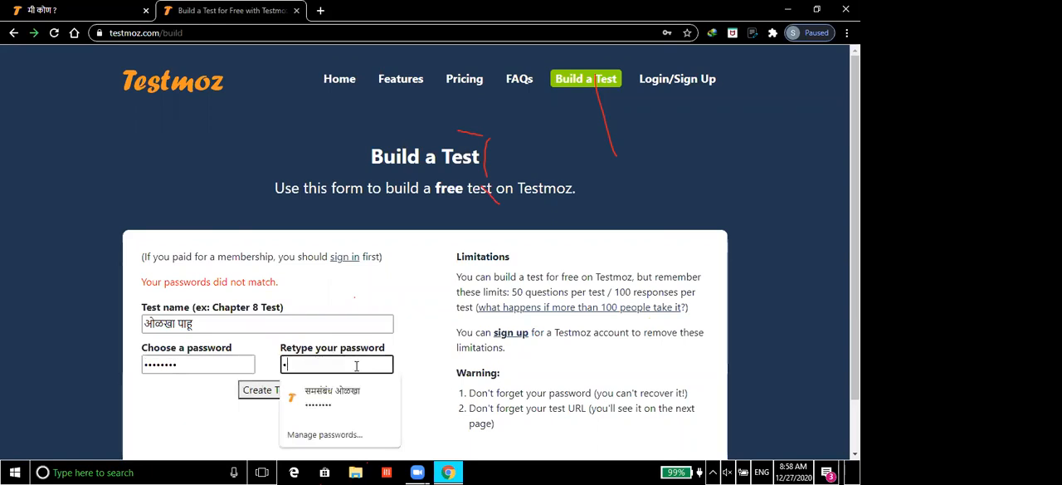
{"action": "type", "text": "345678"}
{"action": "left_click", "coordinate": [266, 395]}
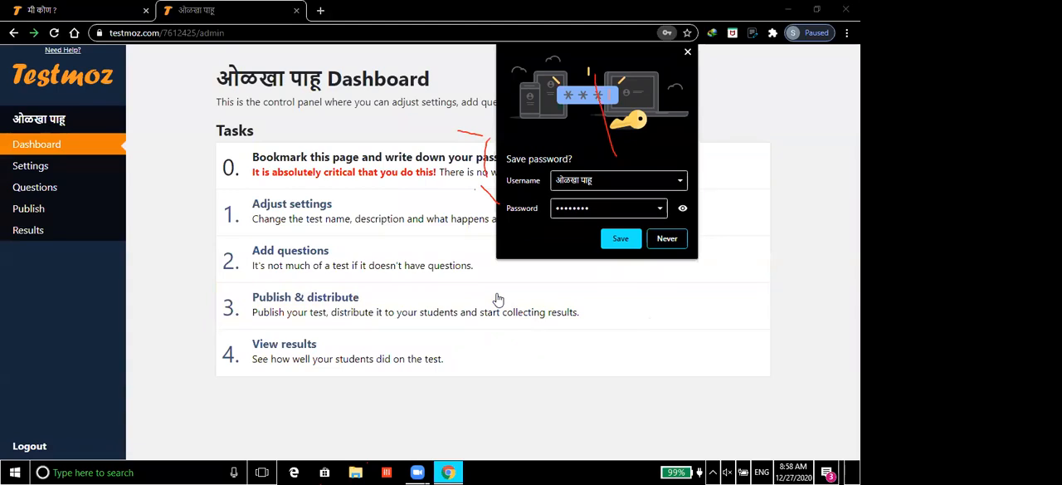
{"action": "left_click", "coordinate": [620, 240]}
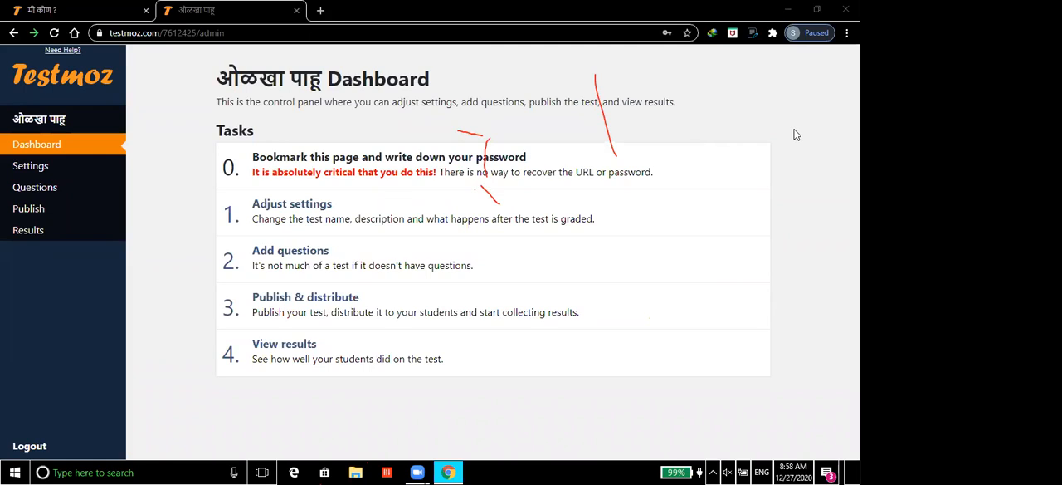
Step: In the test's settings, write the Marathi introduction "मुलांशी गप्पा अंतर्गत चाचणी दि.२७/१२/२०२०"
{"action": "left_click", "coordinate": [334, 230]}
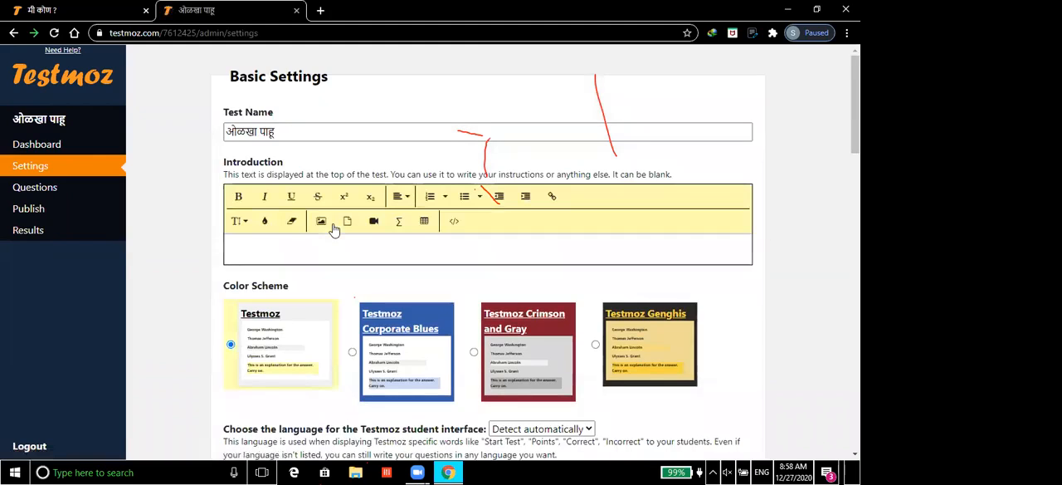
{"action": "left_click", "coordinate": [264, 249]}
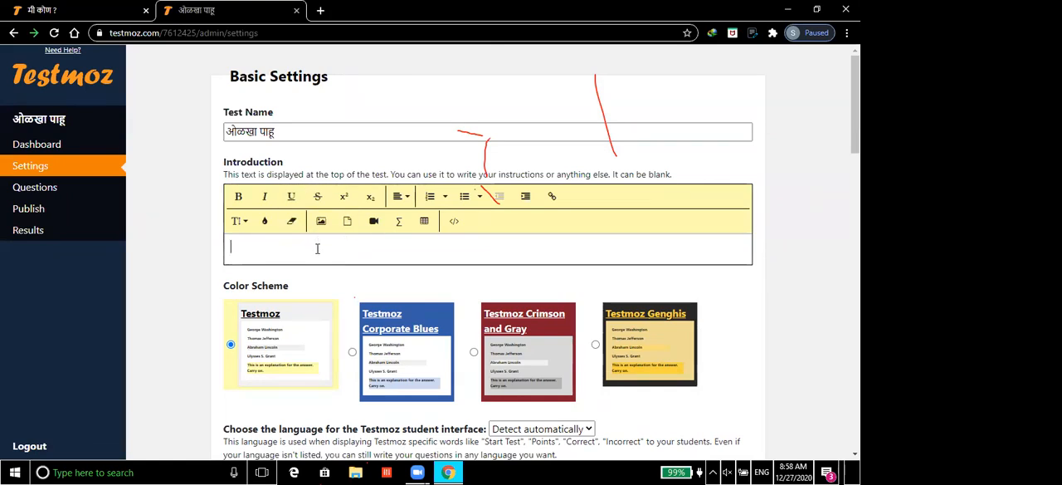
{"action": "key", "text": "alt+shift"}
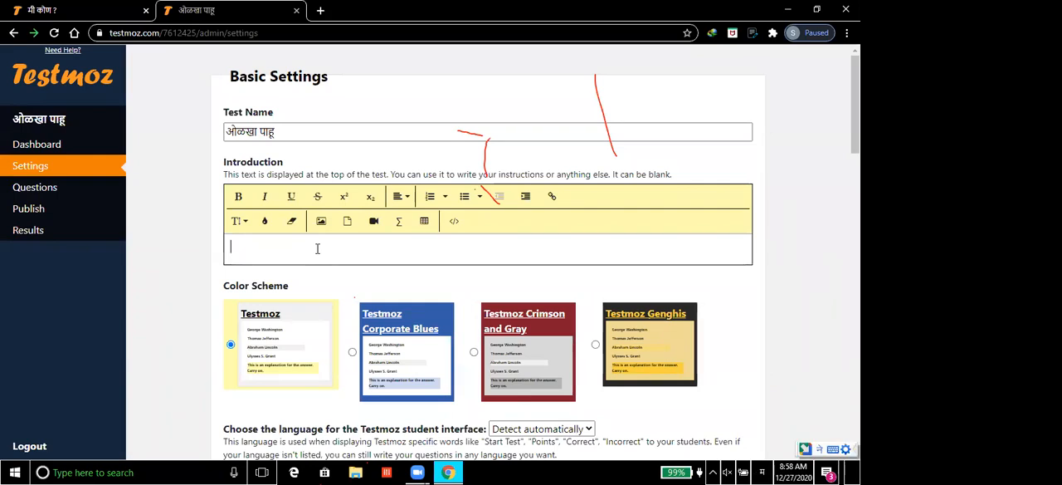
{"action": "type", "text": "मुलांशी गप्पा "}
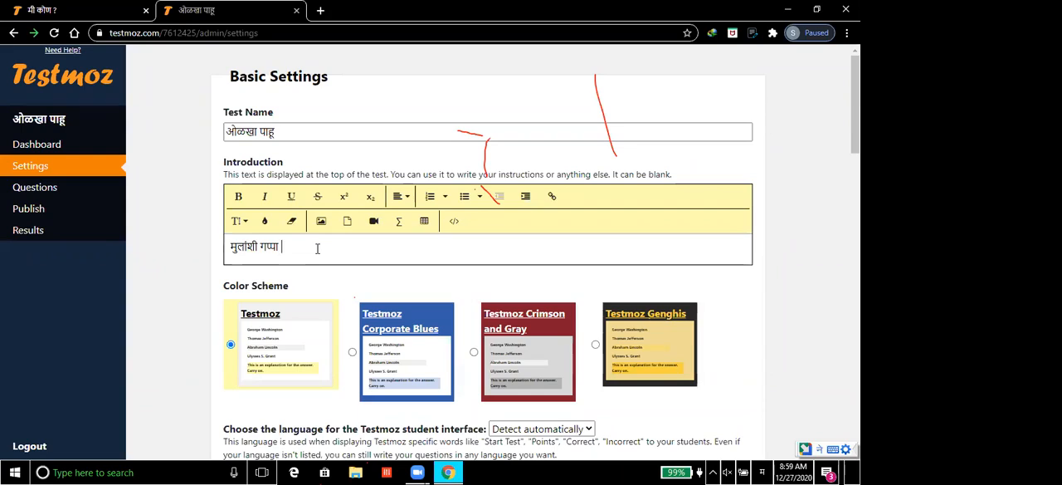
{"action": "type", "text": "अंतर्गत चाचणी"}
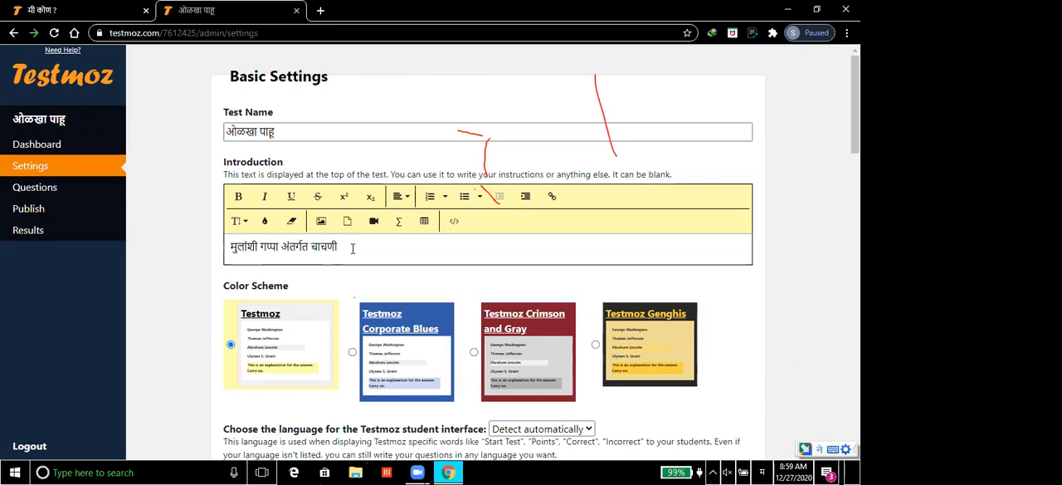
{"action": "type", "text": "दि.२७/१२/"}
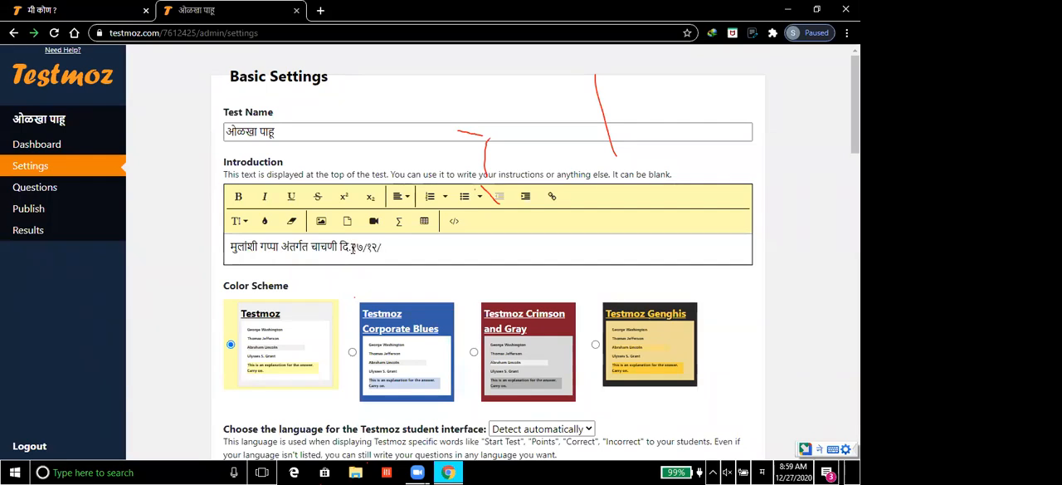
{"action": "type", "text": "२०२०"}
Step: Format the whole introduction line in dark red, bold text
{"action": "triple_click", "coordinate": [312, 251]}
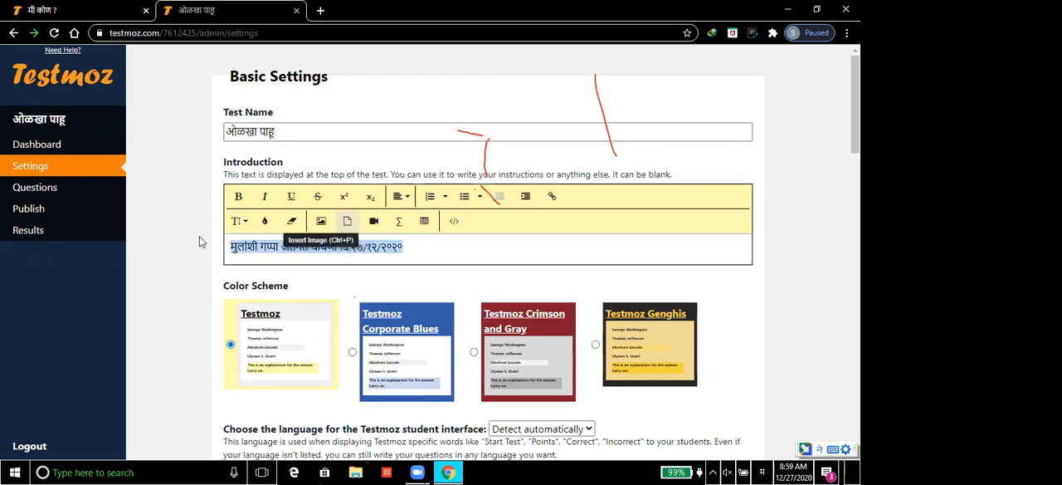
{"action": "left_click", "coordinate": [265, 224]}
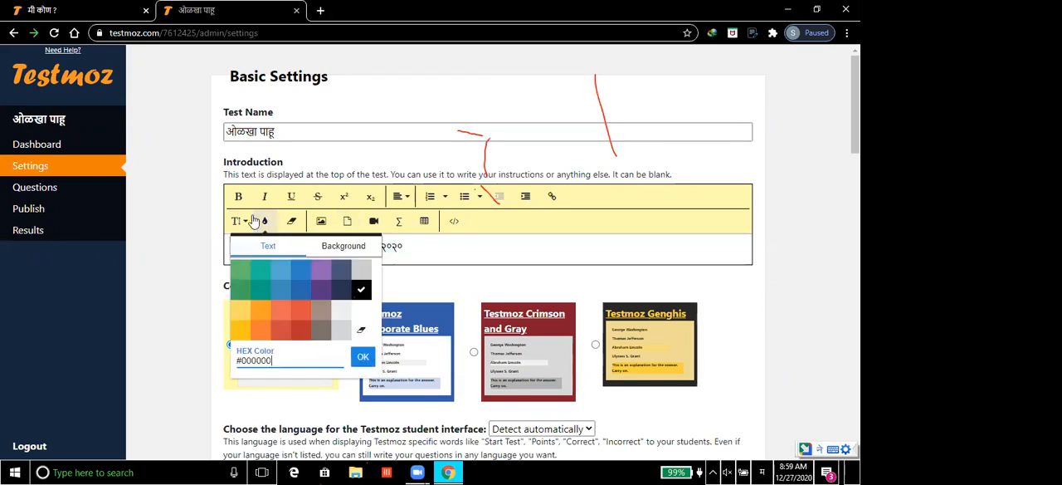
{"action": "left_click", "coordinate": [301, 334]}
{"action": "left_click", "coordinate": [238, 197]}
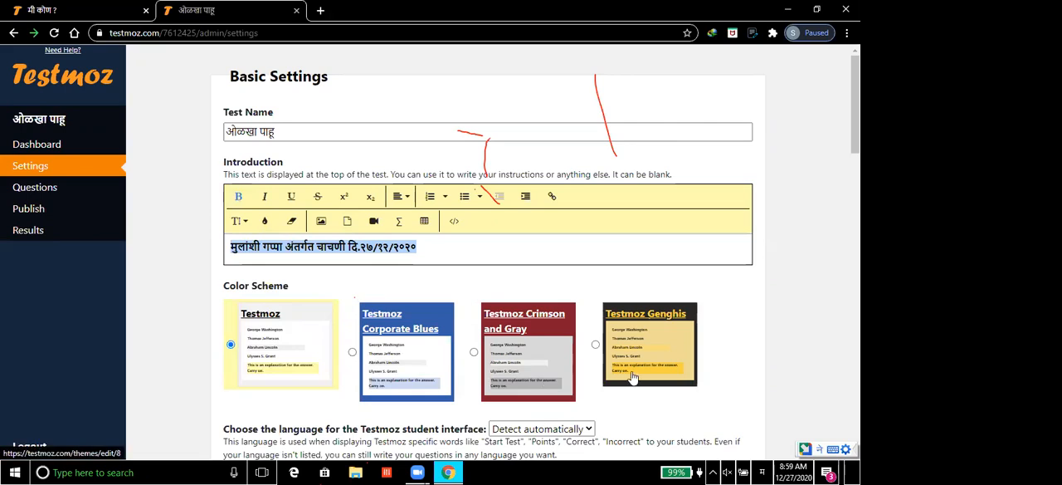
Step: Apply the Testmoz Crimson and Gray color scheme and set the test to show one question per page
{"action": "left_click", "coordinate": [561, 331]}
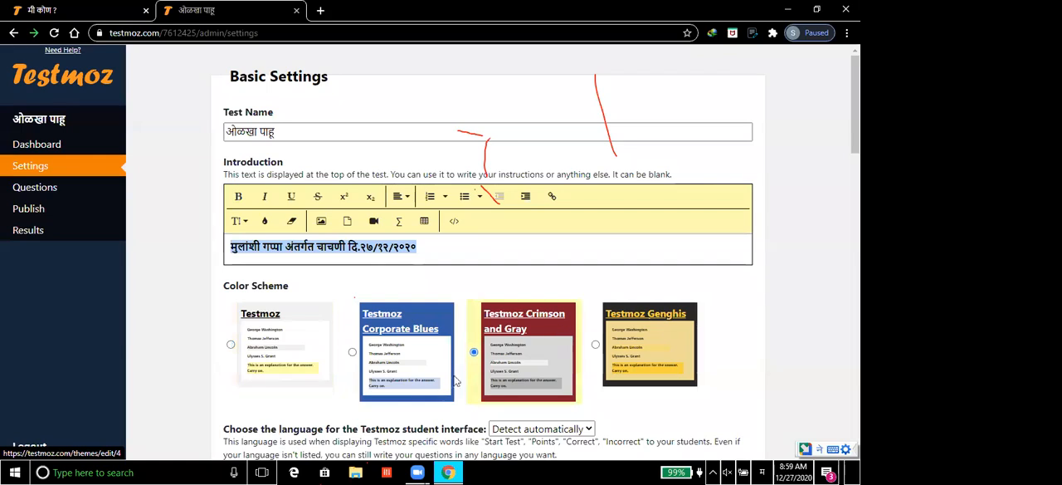
{"action": "left_click", "coordinate": [790, 420]}
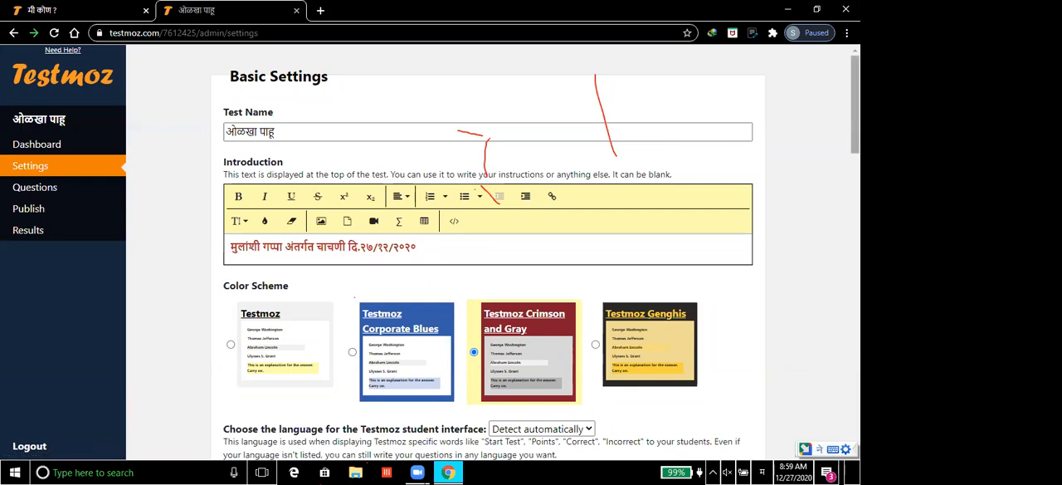
{"action": "scroll", "coordinate": [855, 107], "scroll_direction": "down", "scroll_amount": 3}
{"action": "scroll", "coordinate": [531, 249], "scroll_direction": "down", "scroll_amount": 3}
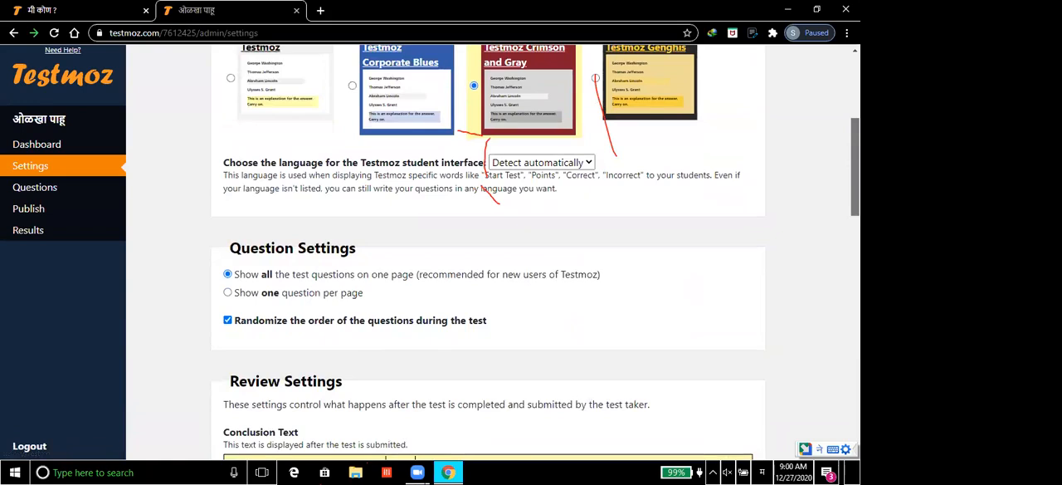
{"action": "scroll", "coordinate": [531, 249], "scroll_direction": "down", "scroll_amount": 2}
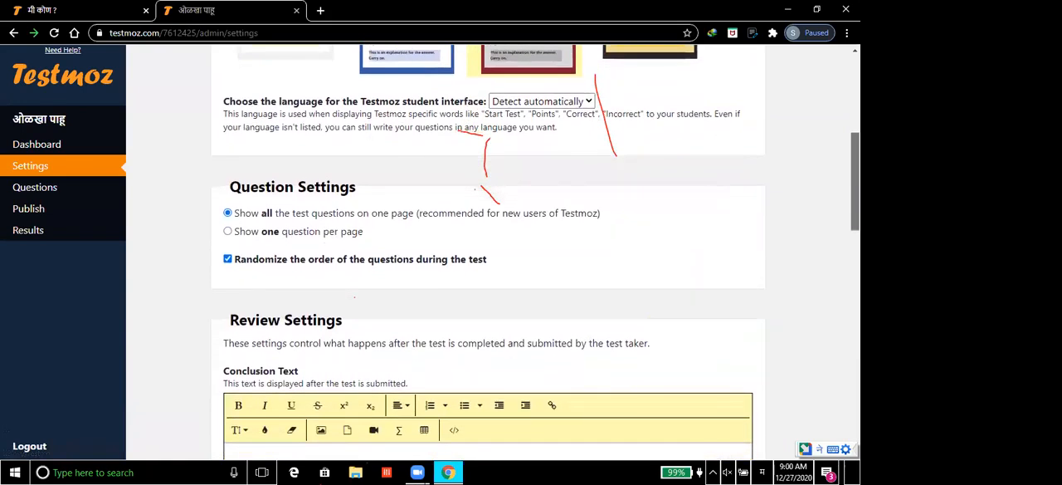
{"action": "scroll", "coordinate": [564, 230], "scroll_direction": "down", "scroll_amount": 1}
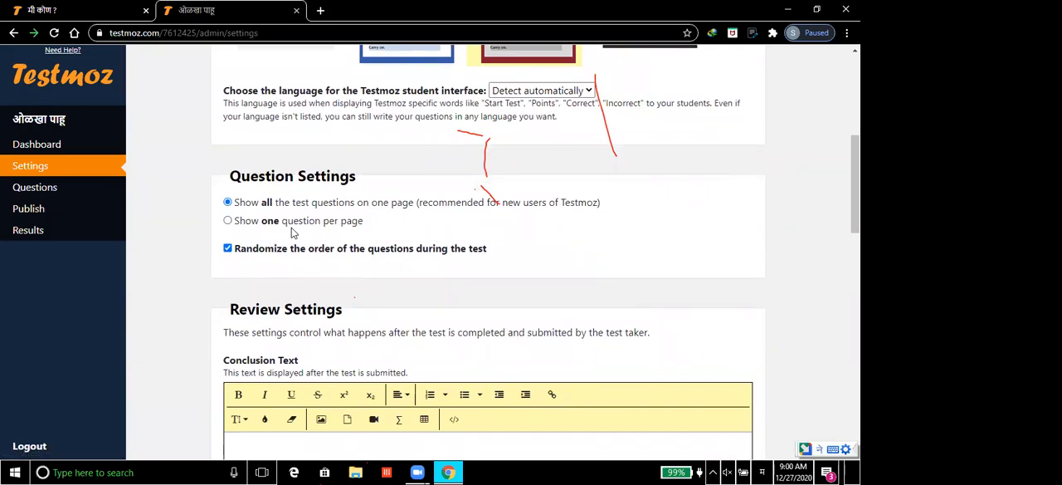
{"action": "left_click", "coordinate": [228, 221]}
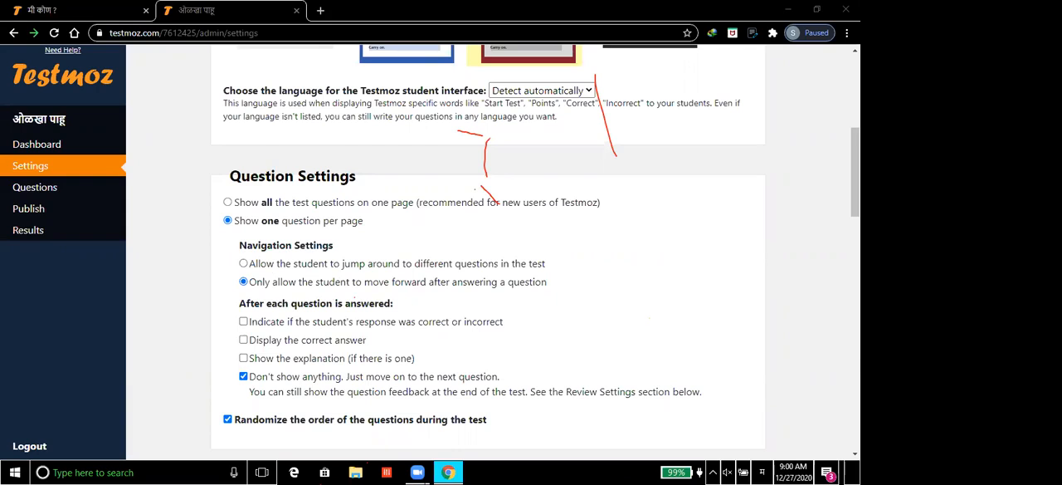
{"action": "scroll", "coordinate": [535, 253], "scroll_direction": "down", "scroll_amount": 2}
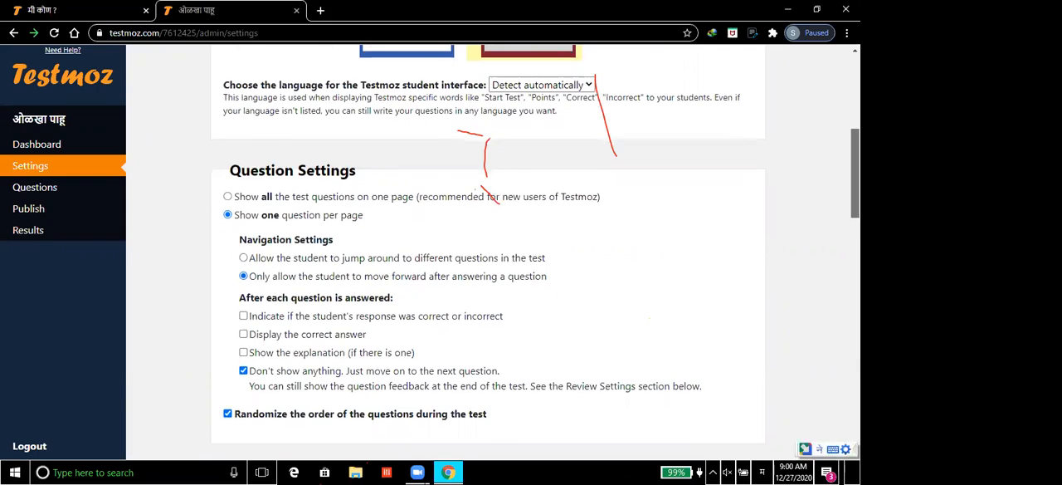
Step: In the Review Settings, enable a custom message for students who pass or fail and set the passing score to 60%
{"action": "scroll", "coordinate": [383, 219], "scroll_direction": "down", "scroll_amount": 3}
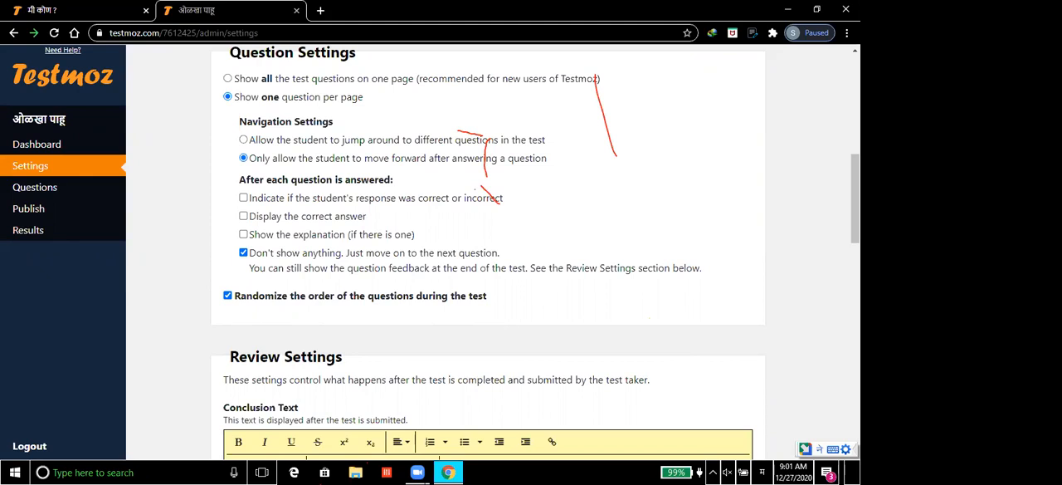
{"action": "scroll", "coordinate": [535, 249], "scroll_direction": "down", "scroll_amount": 3}
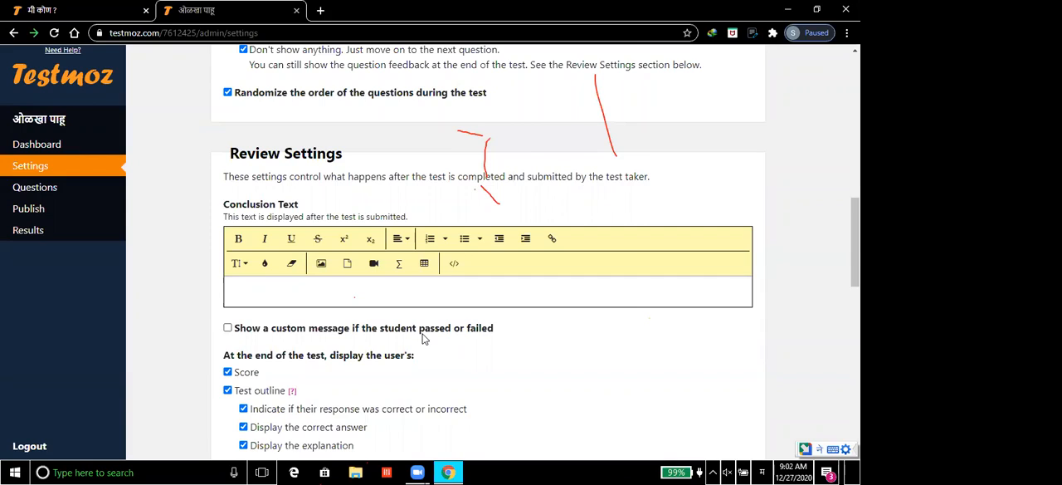
{"action": "left_click", "coordinate": [227, 328]}
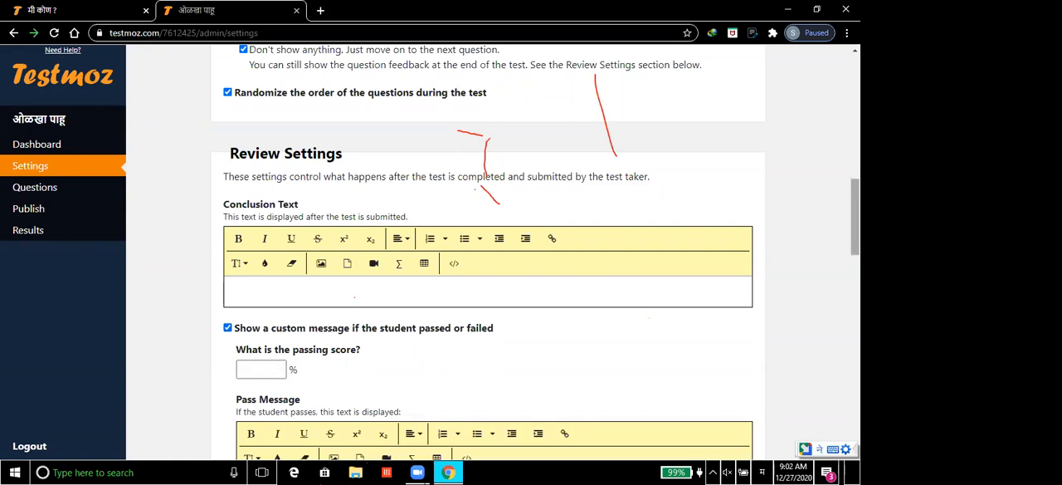
{"action": "scroll", "coordinate": [855, 216], "scroll_direction": "down", "scroll_amount": 1}
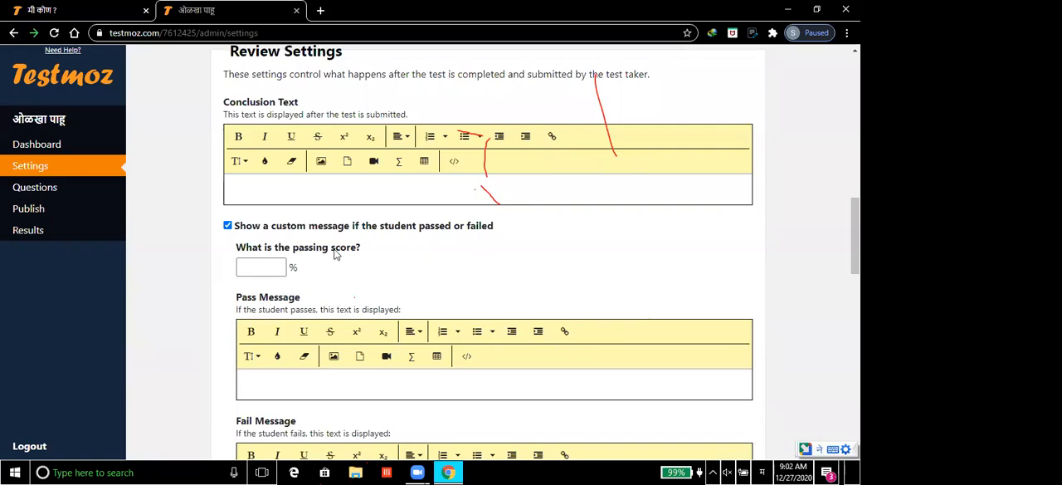
{"action": "left_click", "coordinate": [268, 267]}
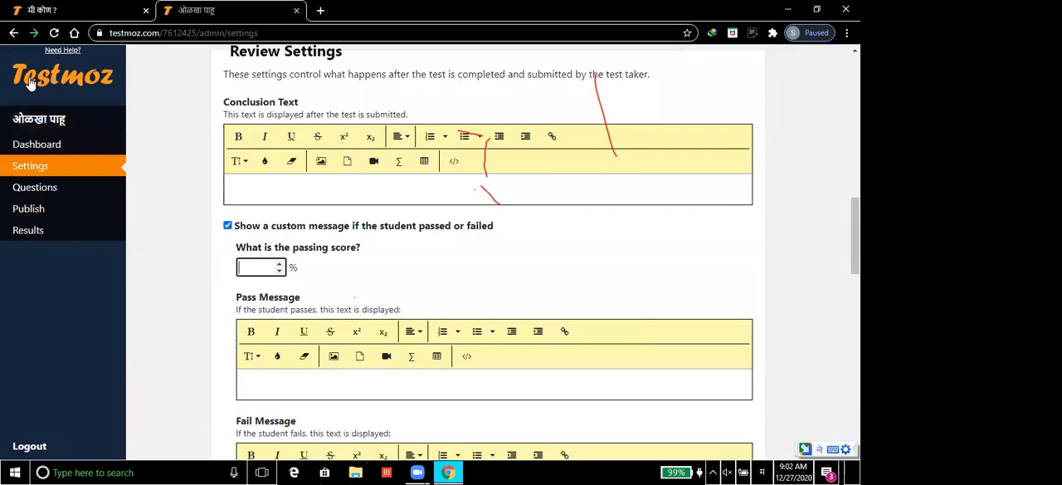
{"action": "type", "text": "60"}
Step: Write "Welcome again" as the conclusion text displayed after the test is submitted
{"action": "left_click", "coordinate": [301, 190]}
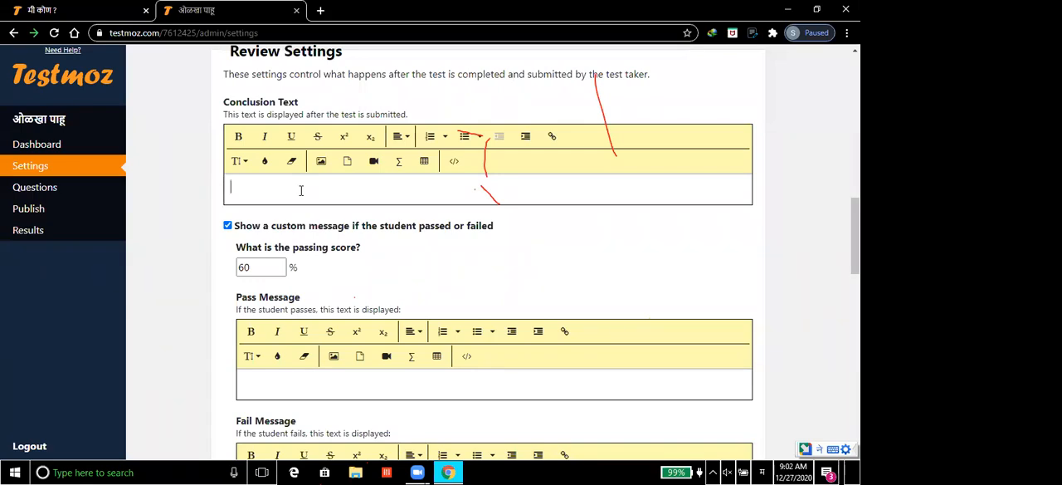
{"action": "left_click", "coordinate": [264, 387]}
{"action": "left_click", "coordinate": [317, 198]}
{"action": "type", "text": "Welcome"}
{"action": "type", "text": "again"}
Step: Format the whole conclusion text as bold, italic and dark purple
{"action": "key", "text": "ctrl+a"}
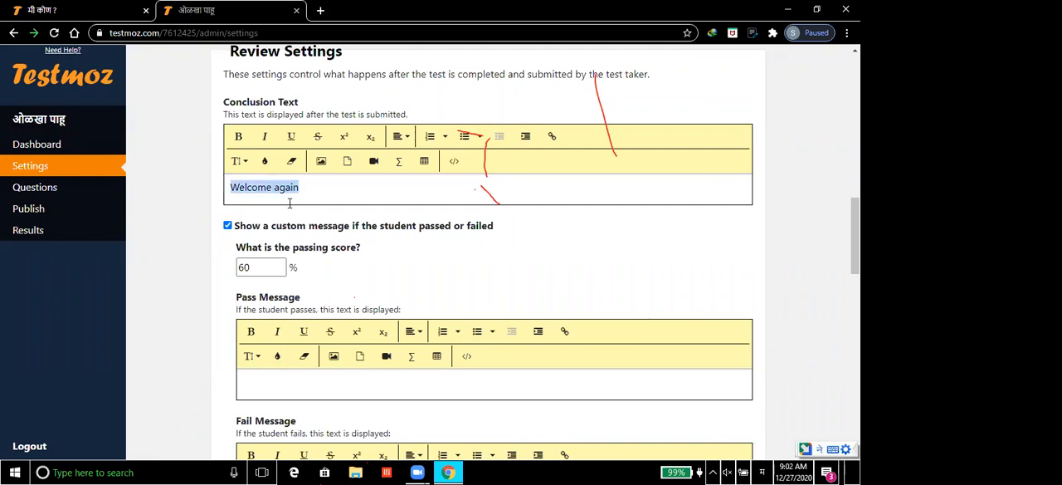
{"action": "left_click", "coordinate": [265, 163]}
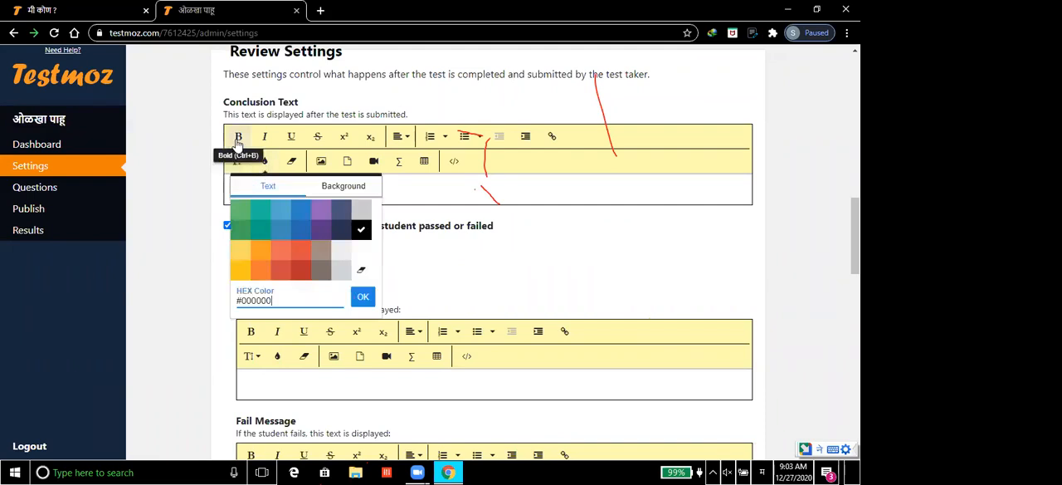
{"action": "left_click", "coordinate": [238, 137]}
{"action": "left_click", "coordinate": [265, 137]}
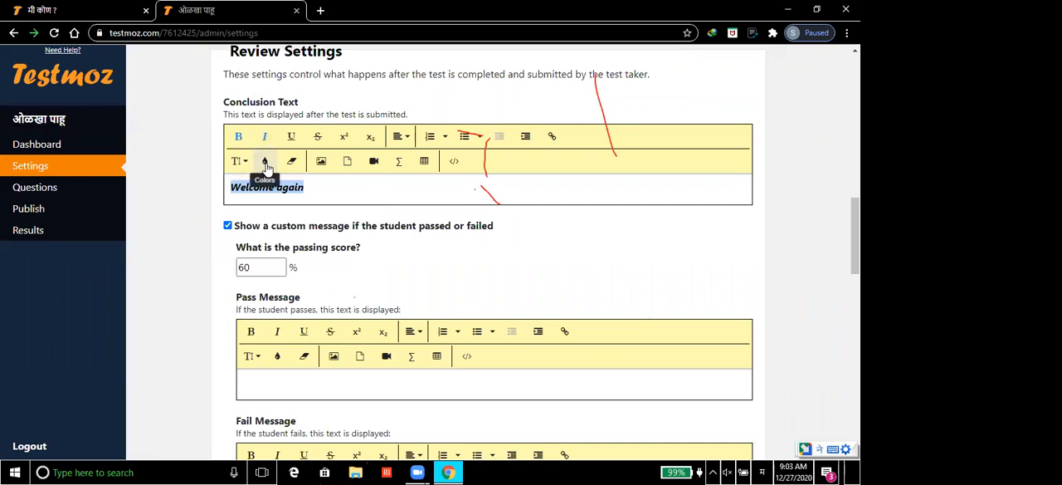
{"action": "left_click", "coordinate": [266, 164]}
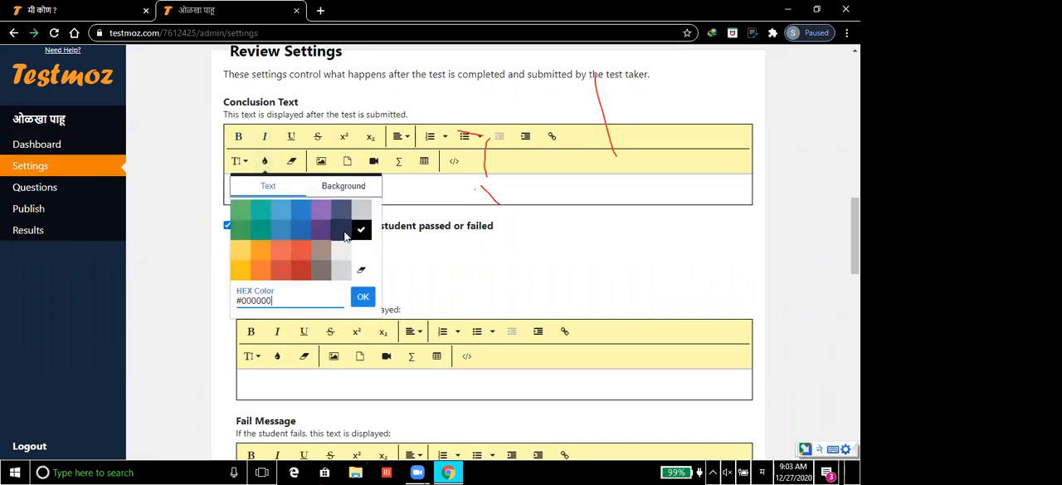
{"action": "left_click", "coordinate": [329, 235]}
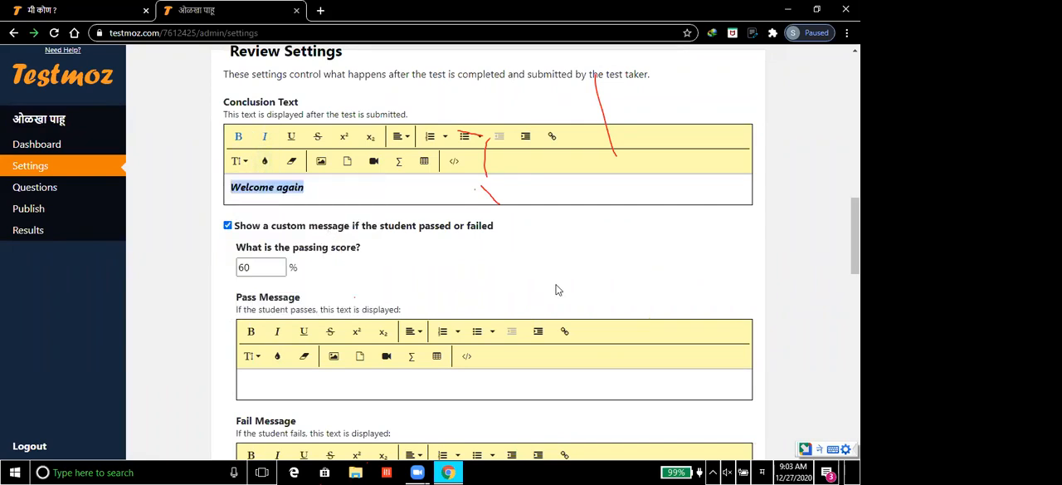
{"action": "left_click", "coordinate": [558, 289]}
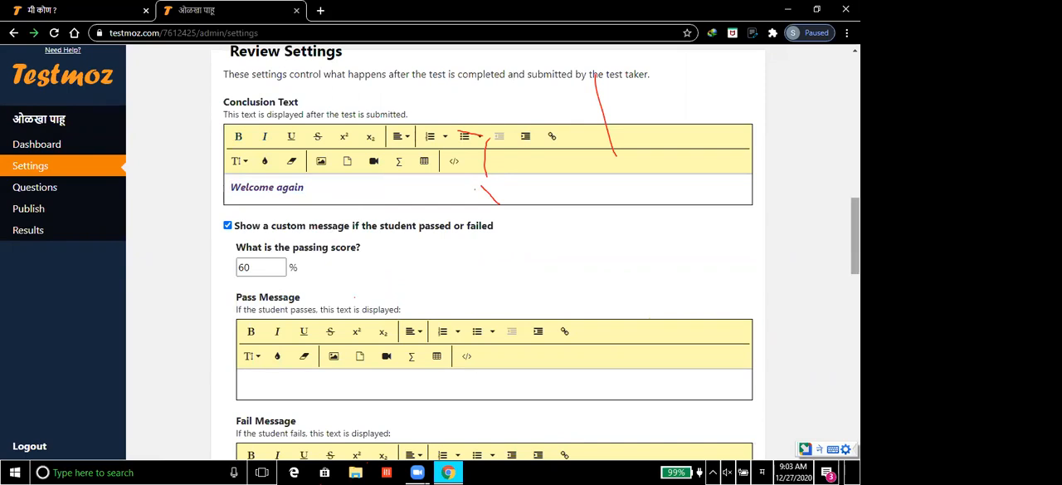
Step: Write "अभिनंदन" as the message displayed to students who pass the test
{"action": "left_click_drag", "start_coordinate": [856, 236], "coordinate": [855, 260]}
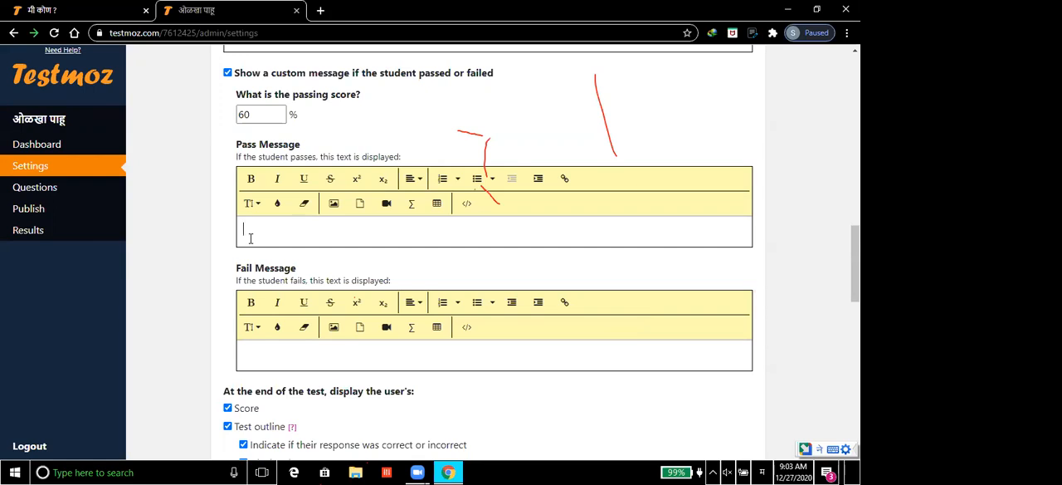
{"action": "type", "text": "अभिनंदन"}
{"action": "left_click", "coordinate": [278, 204]}
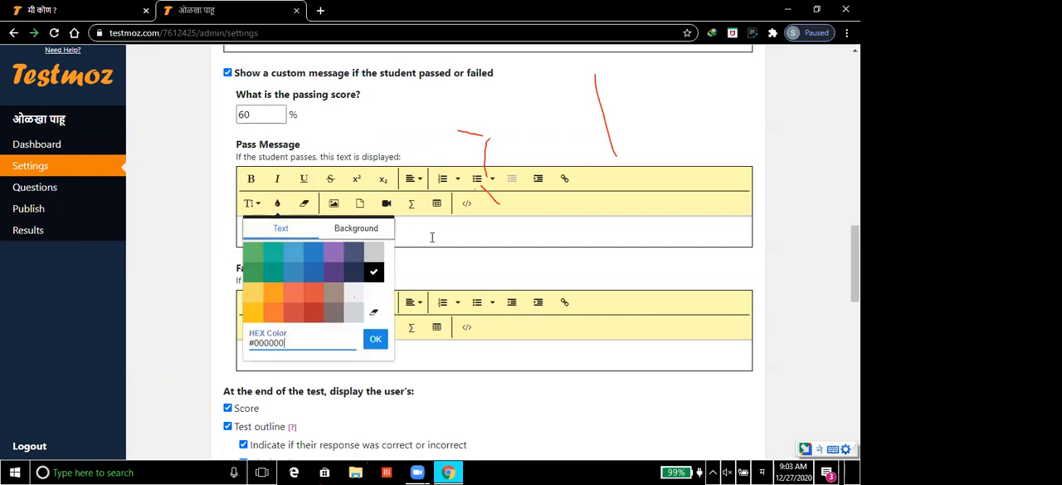
{"action": "left_click", "coordinate": [432, 238]}
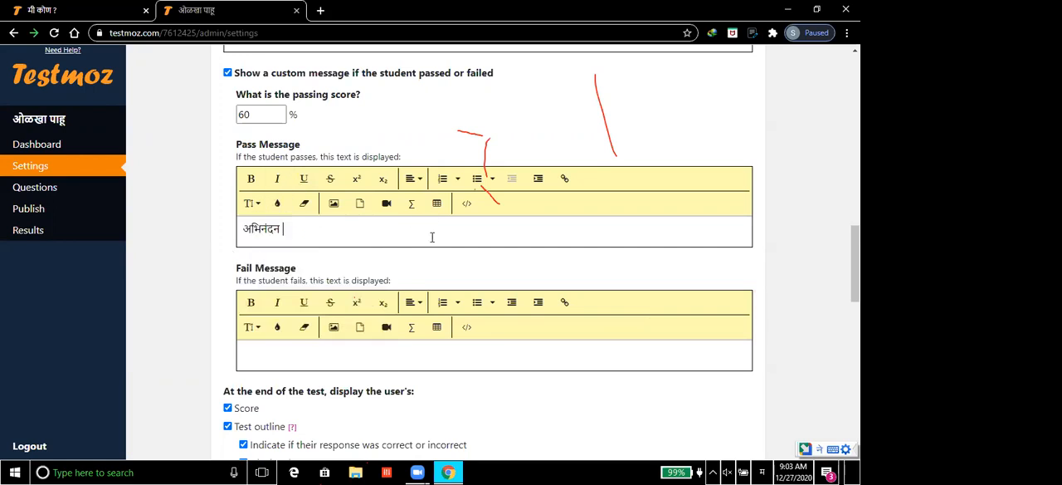
Step: Make the pass message bold and teal, and add an exclamation mark at its end
{"action": "double_click", "coordinate": [252, 228]}
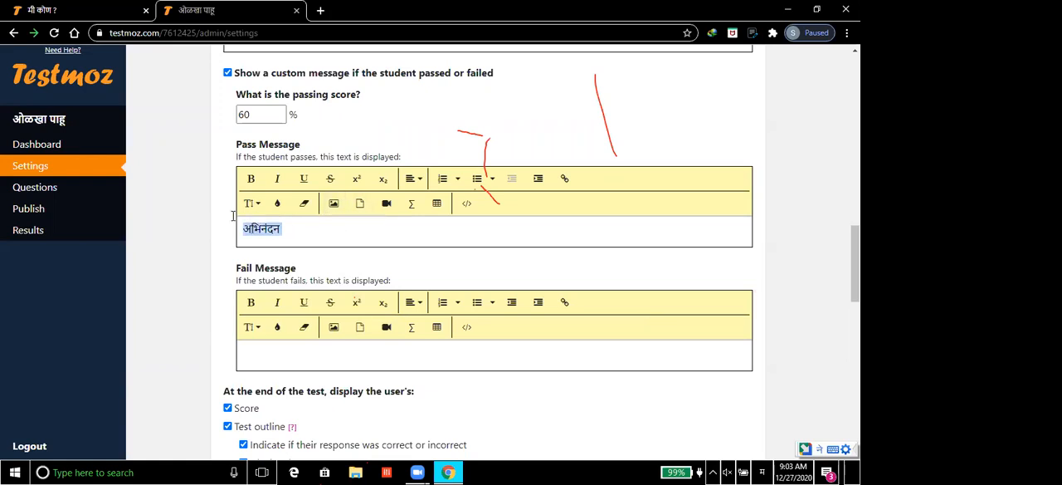
{"action": "left_click", "coordinate": [251, 182]}
{"action": "left_click", "coordinate": [277, 206]}
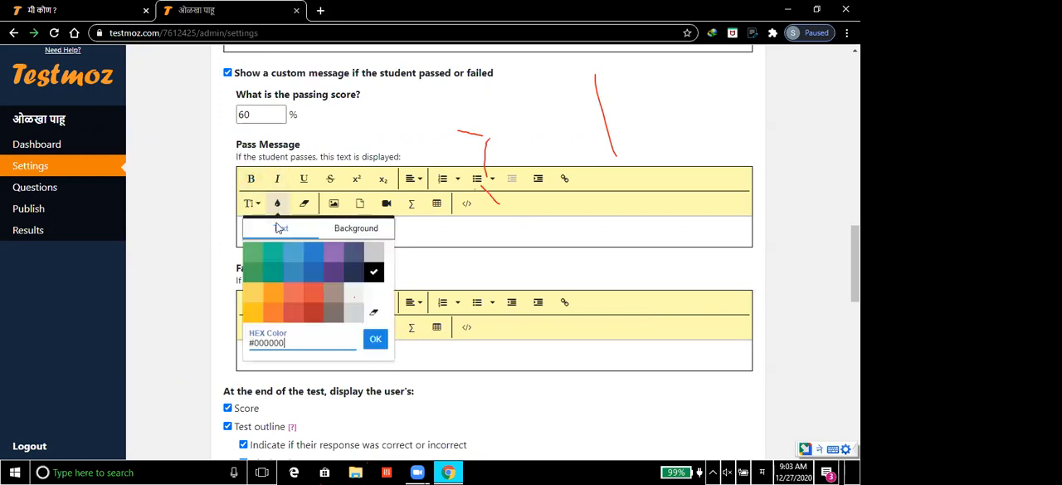
{"action": "left_click", "coordinate": [272, 273]}
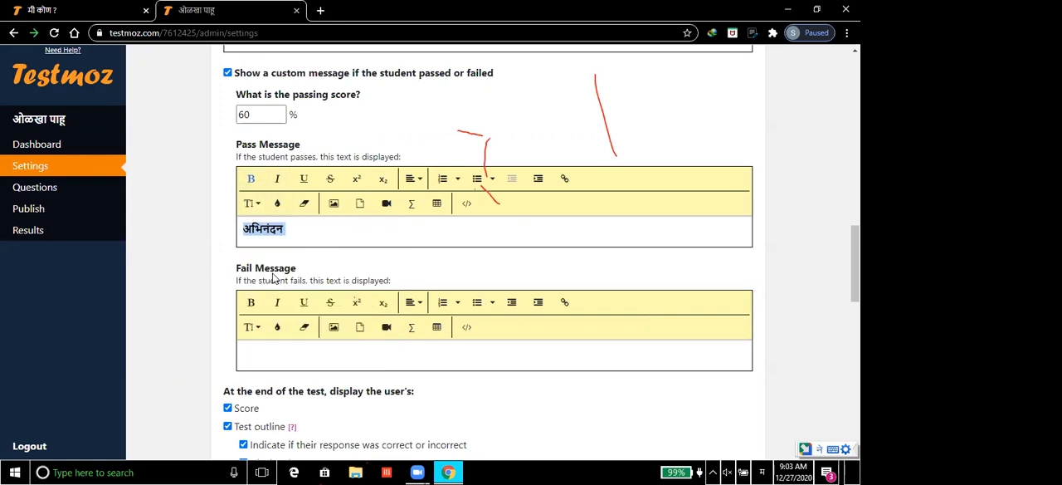
{"action": "left_click", "coordinate": [363, 230]}
{"action": "type", "text": "!"}
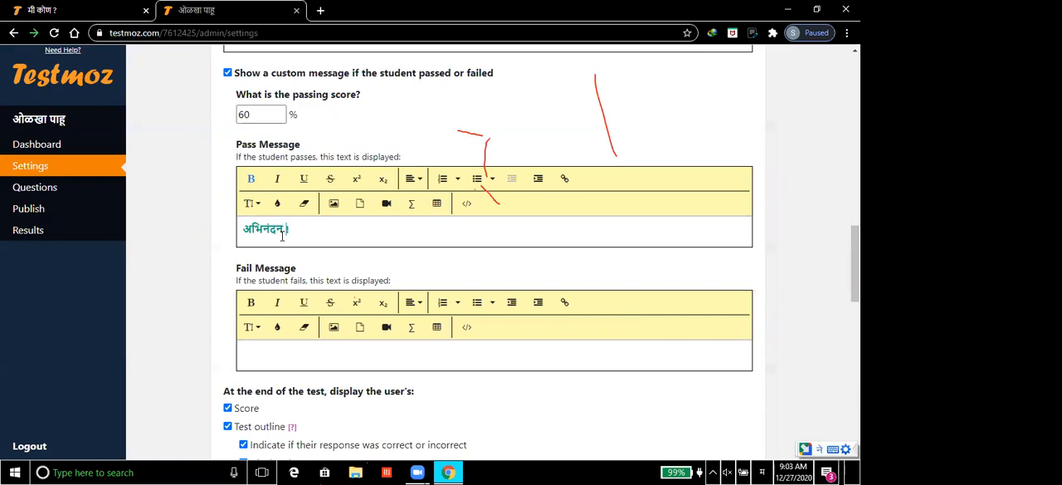
Step: Write "पुन्हा प्रयत्न करा" as the message displayed to students who fail the test
{"action": "left_click", "coordinate": [277, 352]}
{"action": "type", "text": "पुन्हा"}
{"action": "type", "text": "प्रयत्न करा"}
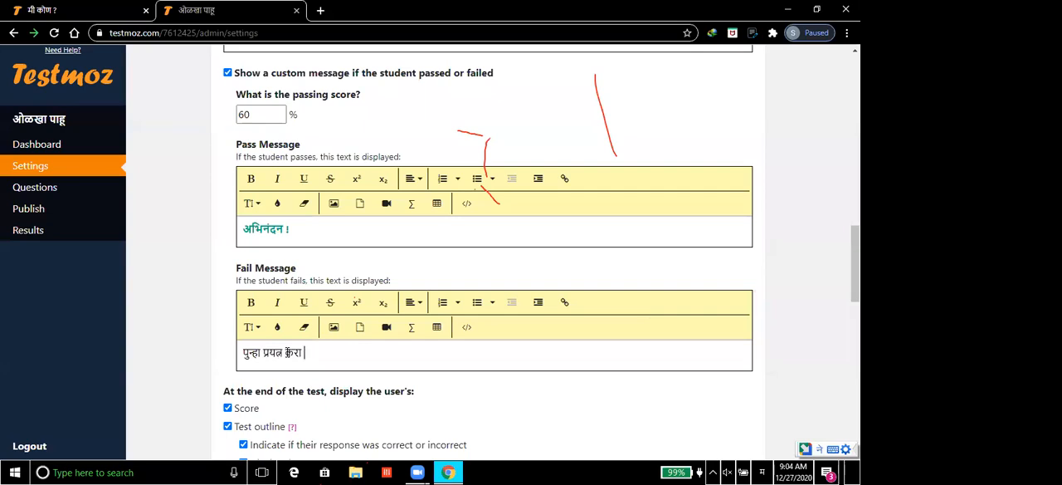
Step: Format the whole fail message in blue, bold text
{"action": "key", "text": "shift+Left"}
{"action": "key", "text": "shift+Left"}
{"action": "key", "text": "shift+Left"}
{"action": "key", "text": "shift+Left"}
{"action": "key", "text": "shift+Left"}
{"action": "key", "text": "shift+Left"}
{"action": "key", "text": "shift+Left"}
{"action": "key", "text": "shift+Left"}
{"action": "key", "text": "shift+Left"}
{"action": "left_click", "coordinate": [280, 332]}
{"action": "left_click", "coordinate": [316, 386]}
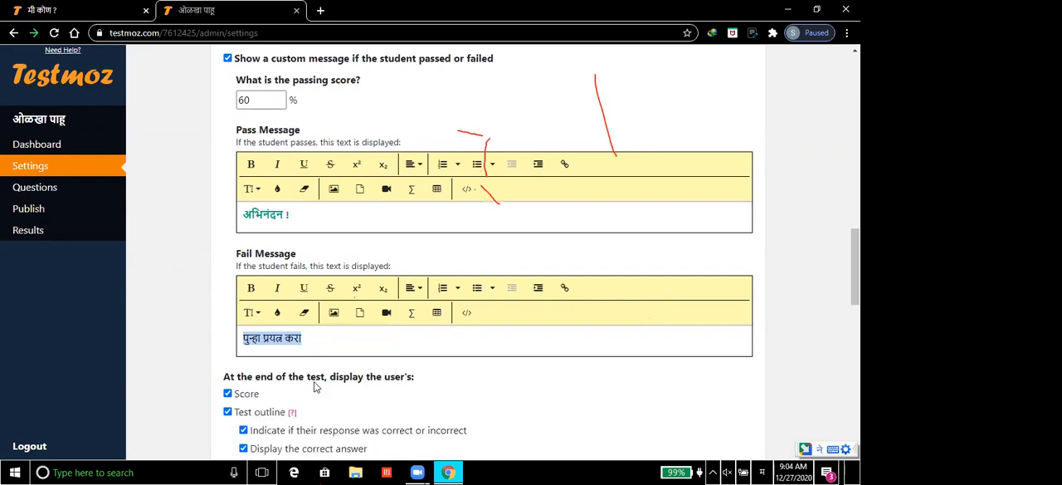
{"action": "left_click", "coordinate": [251, 287]}
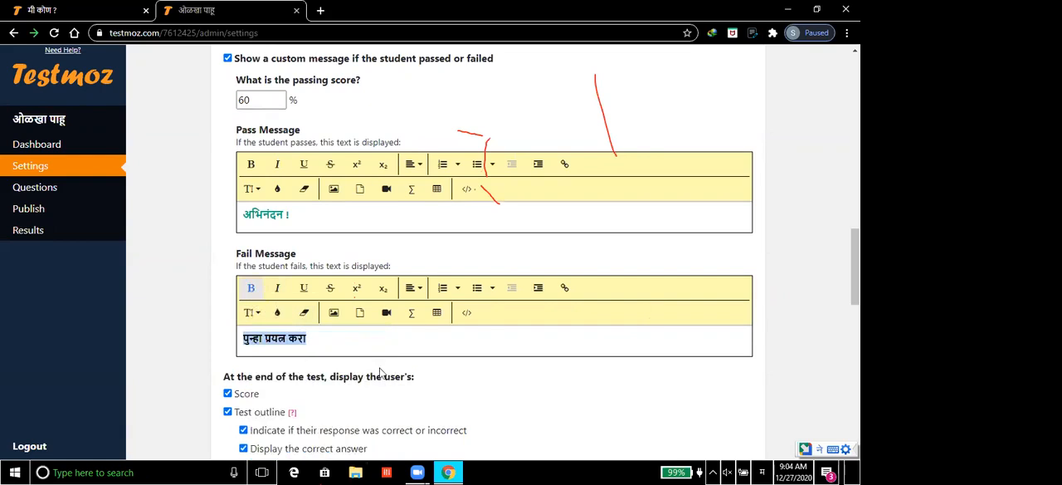
{"action": "left_click", "coordinate": [385, 353]}
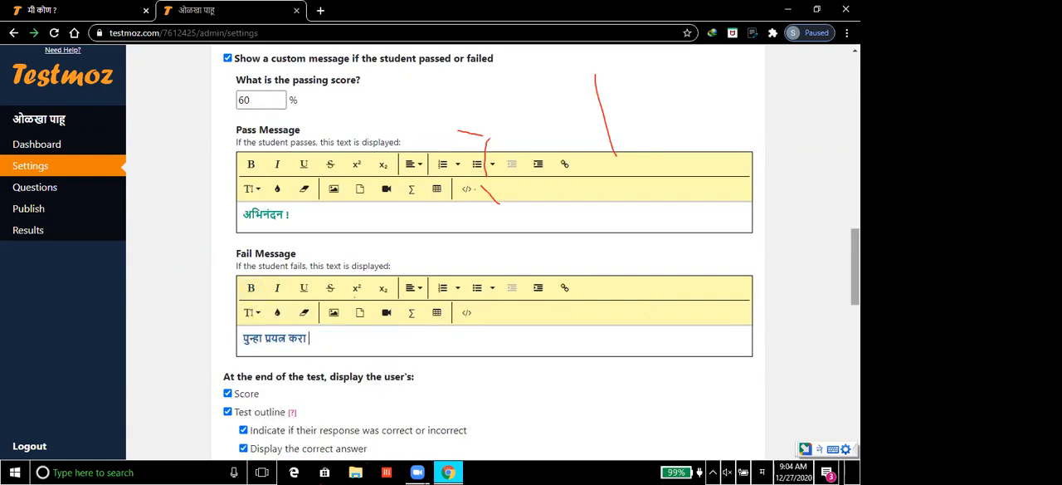
Step: In the Access Control settings, limit the time to complete the test to 10 minutes
{"action": "scroll", "coordinate": [493, 249], "scroll_direction": "down", "scroll_amount": 3}
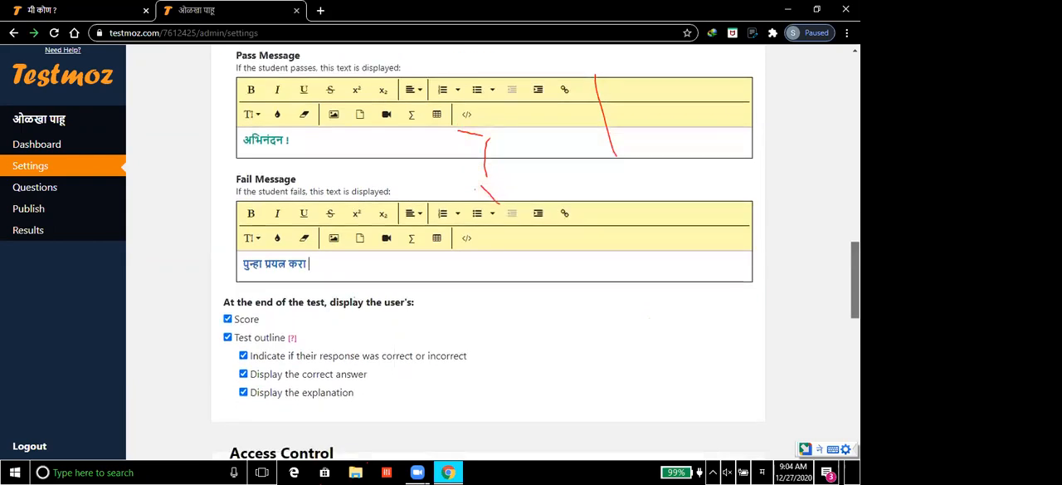
{"action": "scroll", "coordinate": [606, 322], "scroll_direction": "down", "scroll_amount": 1}
{"action": "scroll", "coordinate": [606, 322], "scroll_direction": "down", "scroll_amount": 1}
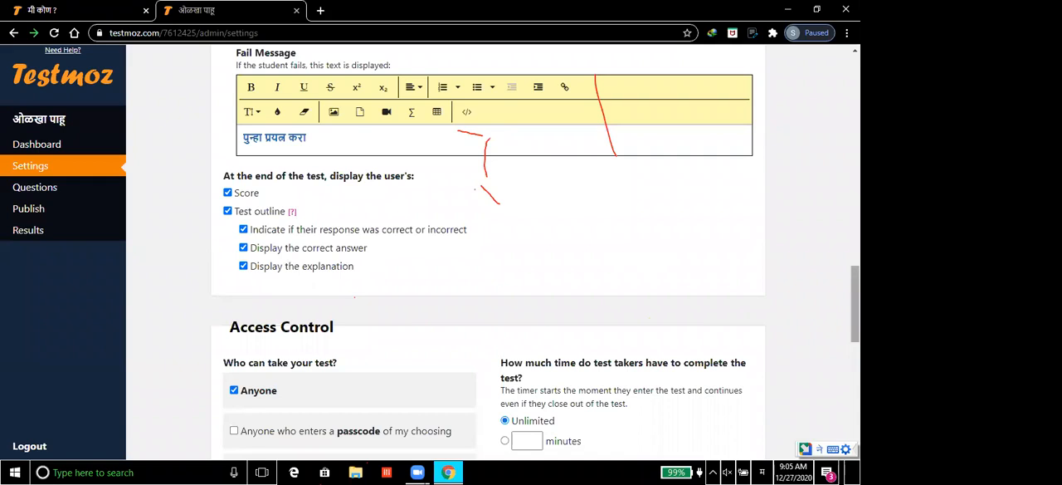
{"action": "scroll", "coordinate": [535, 249], "scroll_direction": "down", "scroll_amount": 2}
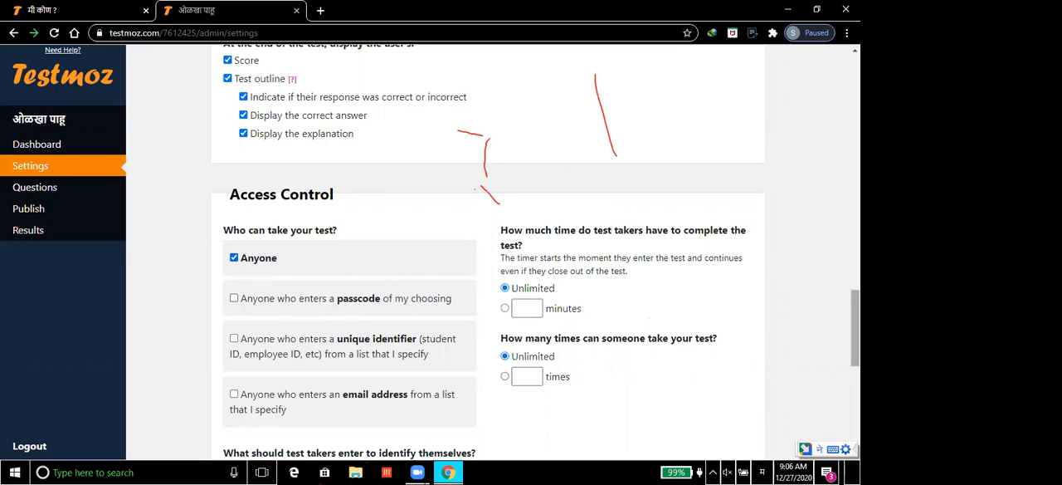
{"action": "scroll", "coordinate": [855, 332], "scroll_direction": "down", "scroll_amount": 1}
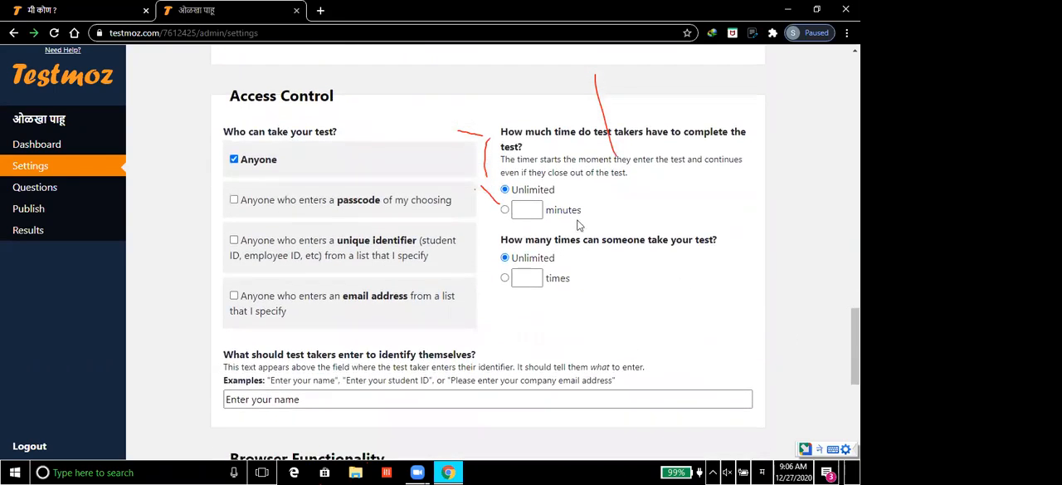
{"action": "left_click", "coordinate": [505, 210]}
{"action": "left_click", "coordinate": [527, 212]}
{"action": "type", "text": "10"}
Step: Limit how many times someone can take the test to 1
{"action": "left_click", "coordinate": [505, 280]}
{"action": "left_click", "coordinate": [532, 281]}
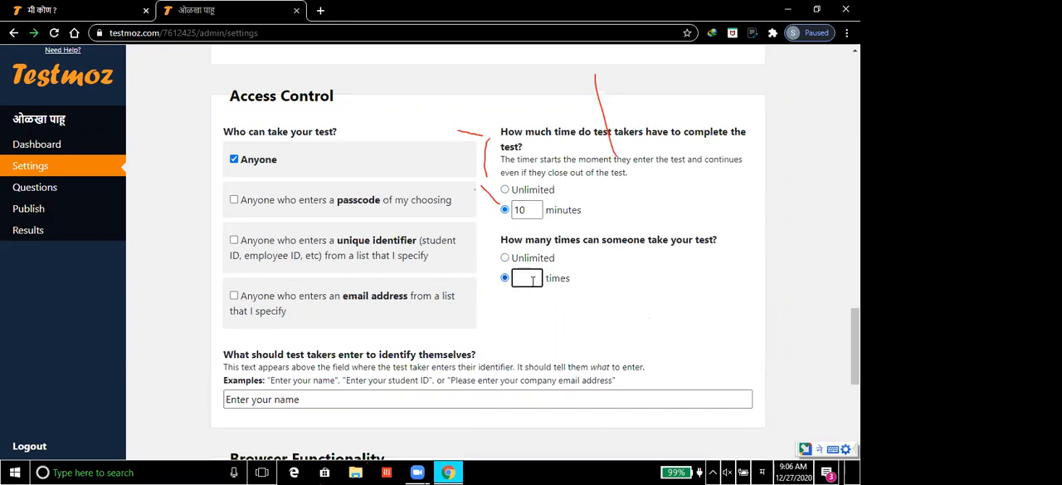
{"action": "type", "text": "1000"}
{"action": "key", "text": "BackSpace"}
{"action": "key", "text": "BackSpace"}
{"action": "key", "text": "BackSpace"}
{"action": "left_click", "coordinate": [716, 318]}
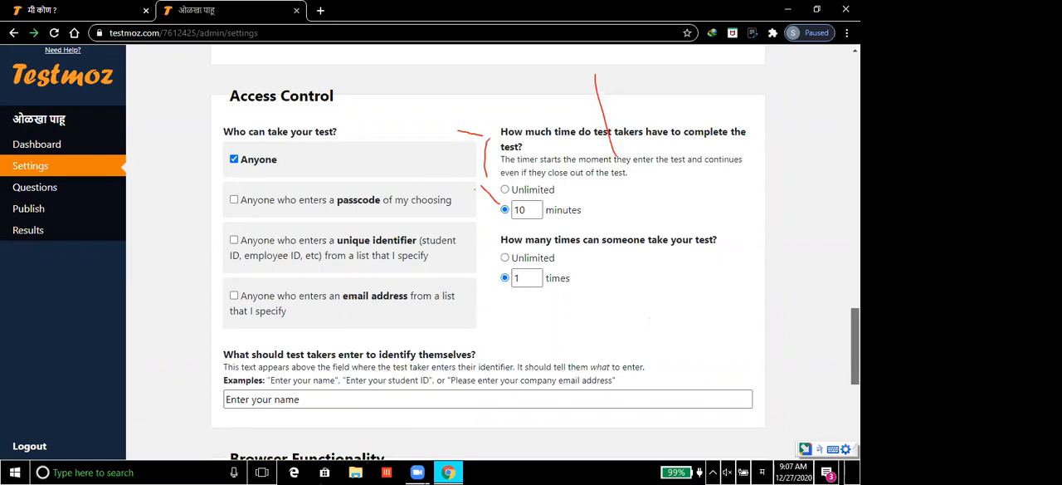
Step: Replace the prompt telling test takers how to identify themselves with the Marathi text "तुमचे नाव लिहा"
{"action": "scroll", "coordinate": [855, 346], "scroll_direction": "down", "scroll_amount": 2}
{"action": "scroll", "coordinate": [617, 360], "scroll_direction": "down", "scroll_amount": 1}
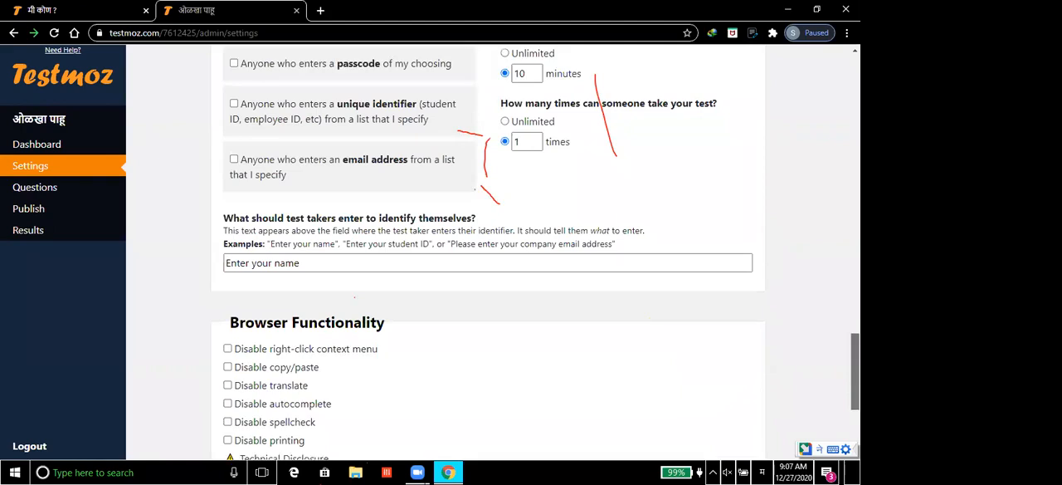
{"action": "left_click", "coordinate": [294, 221]}
{"action": "key", "text": "BackSpace"}
{"action": "key", "text": "BackSpace"}
{"action": "key", "text": "BackSpace"}
{"action": "key", "text": "BackSpace"}
{"action": "key", "text": "BackSpace"}
{"action": "key", "text": "BackSpace"}
{"action": "key", "text": "BackSpace"}
{"action": "key", "text": "BackSpace"}
{"action": "key", "text": "BackSpace"}
{"action": "key", "text": "BackSpace"}
{"action": "key", "text": "BackSpace"}
{"action": "key", "text": "BackSpace"}
{"action": "key", "text": "BackSpace"}
{"action": "key", "text": "BackSpace"}
{"action": "key", "text": "BackSpace"}
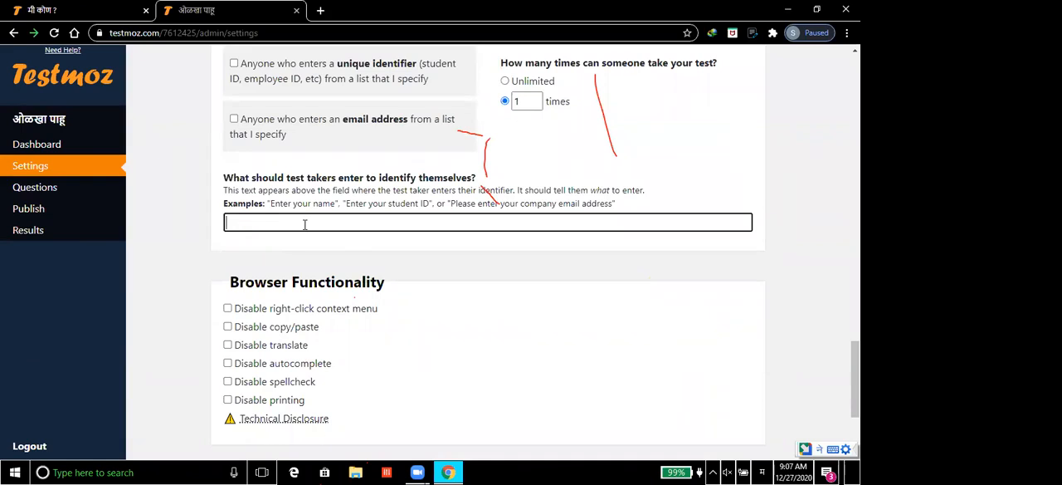
{"action": "type", "text": "तुमचे नाव लिहा"}
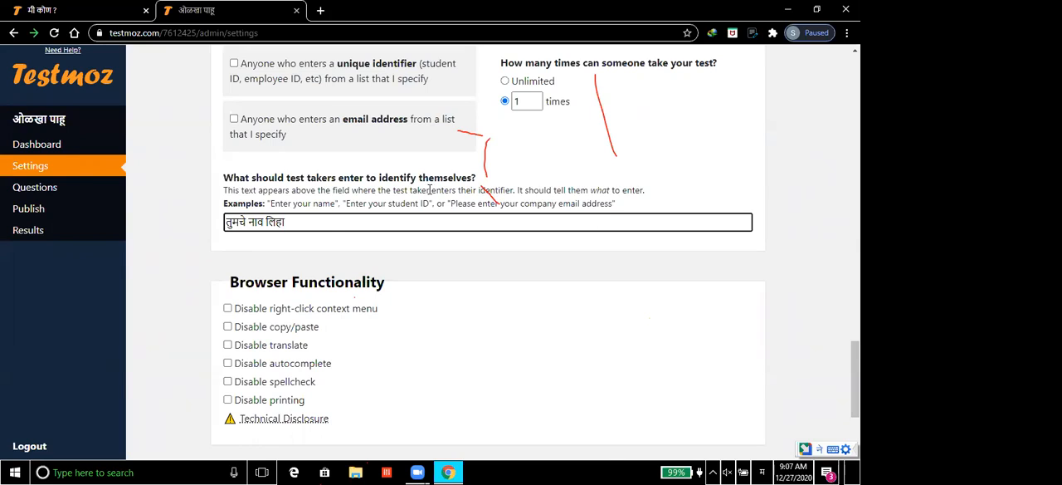
{"action": "key", "text": "ctrl+a"}
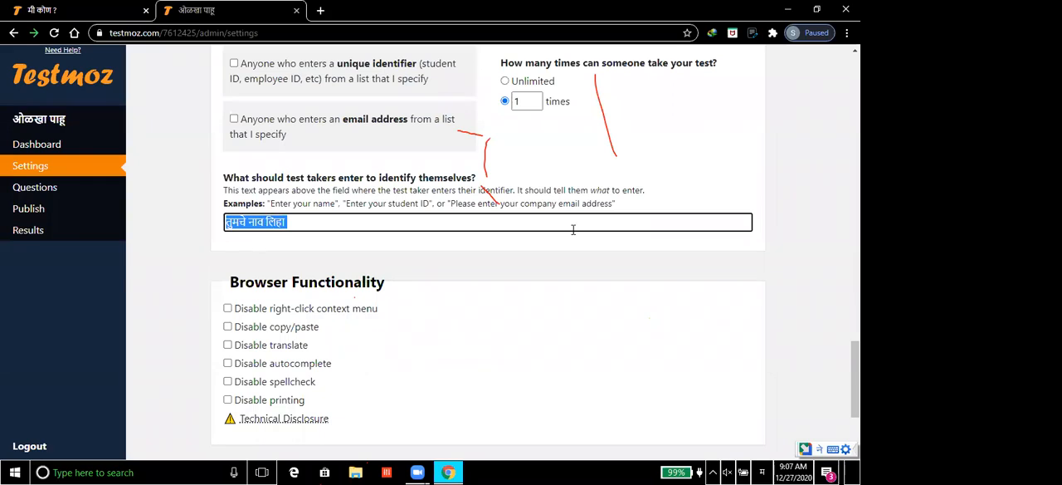
{"action": "left_click", "coordinate": [820, 335]}
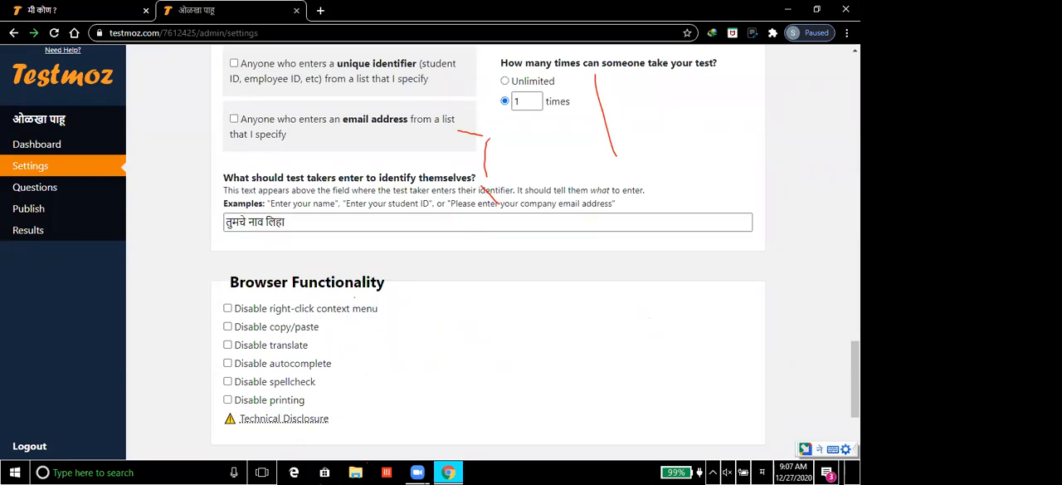
Step: Save the test settings, leaving the browser functionality and notification options at their defaults
{"action": "scroll", "coordinate": [531, 249], "scroll_direction": "down", "scroll_amount": 2}
{"action": "scroll", "coordinate": [535, 249], "scroll_direction": "down", "scroll_amount": 1}
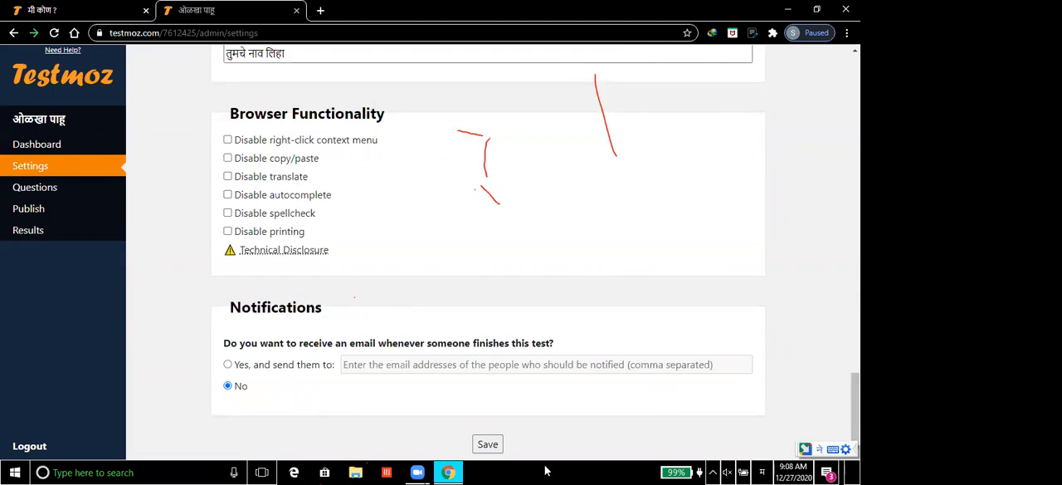
{"action": "left_click", "coordinate": [489, 445]}
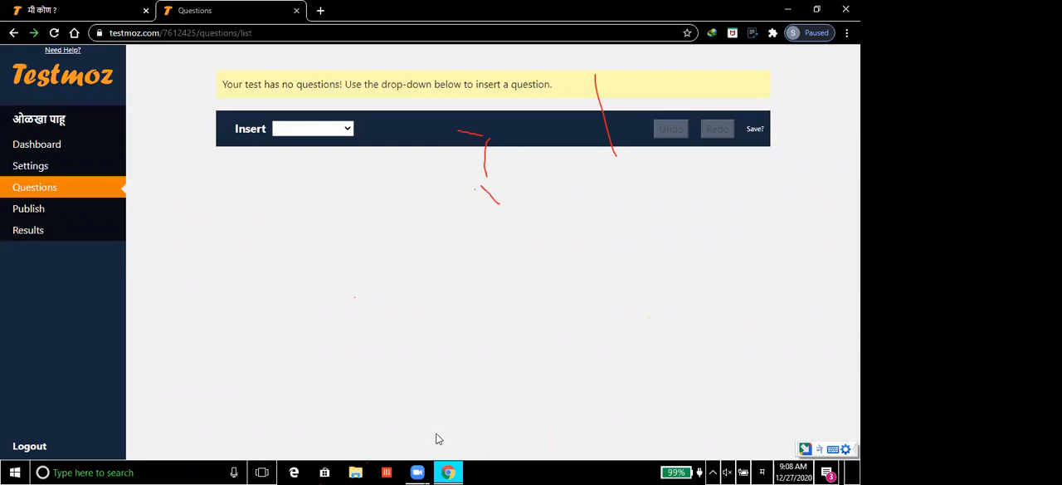
Step: Insert a graded Multiple choice (choose one) question with the text "माझा आकार गोल आहे..."
{"action": "left_click", "coordinate": [349, 130]}
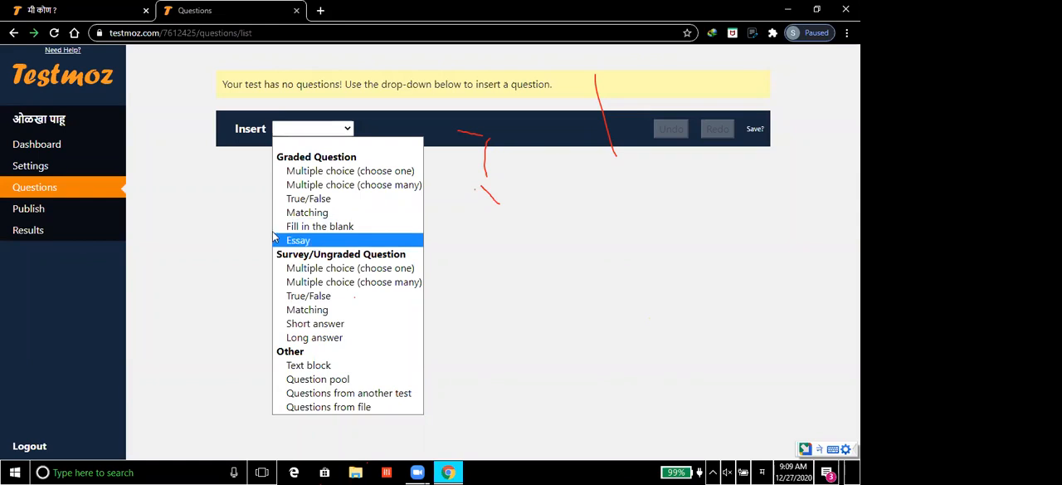
{"action": "left_click", "coordinate": [352, 171]}
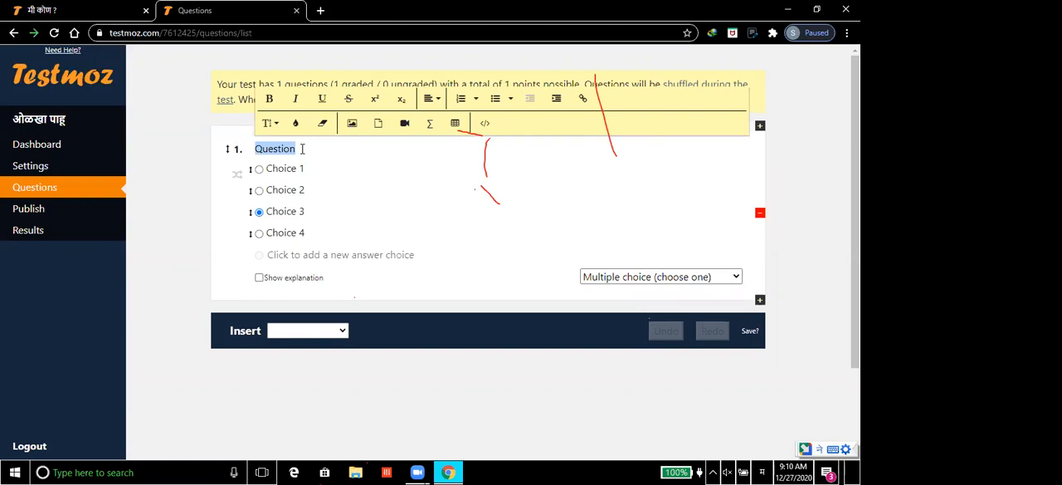
{"action": "type", "text": "माझा"}
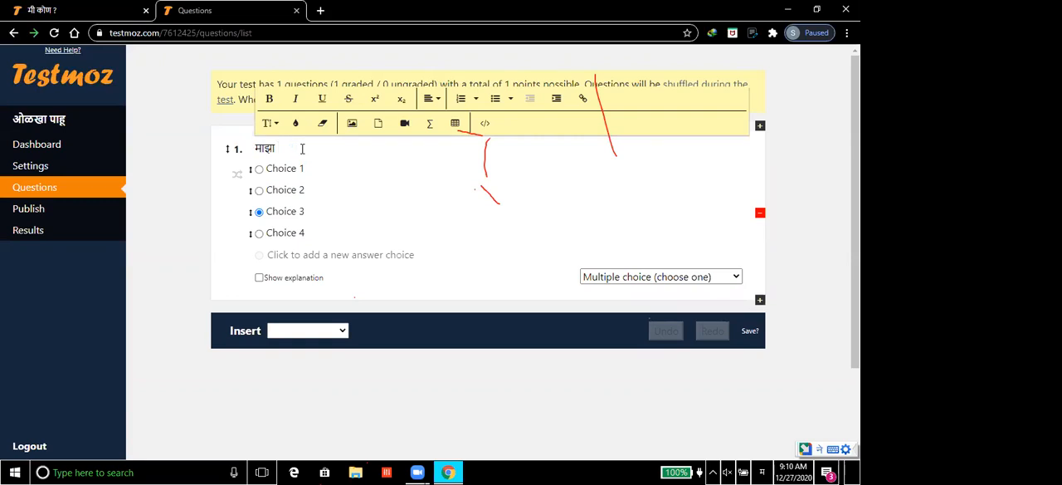
{"action": "type", "text": " आकार गोल आहे.."}
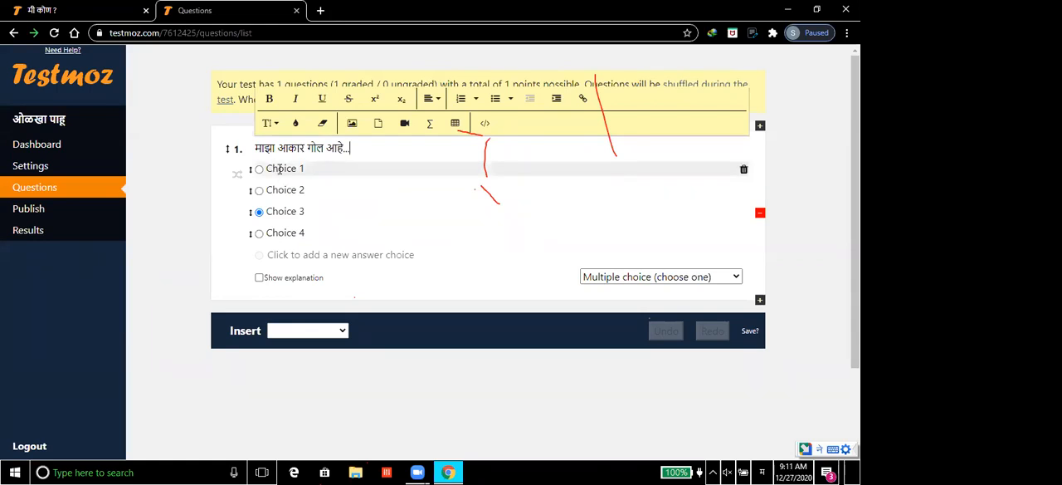
Step: Replace question 1's four choices with आंबा, पपई, केळी and चिकू, and mark चिकू as the correct answer
{"action": "left_click", "coordinate": [280, 169]}
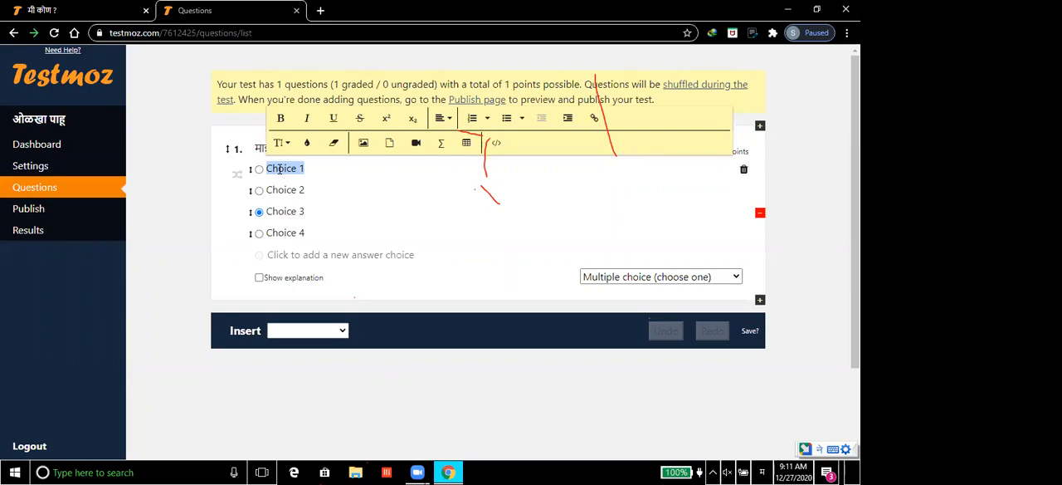
{"action": "type", "text": "आंबा"}
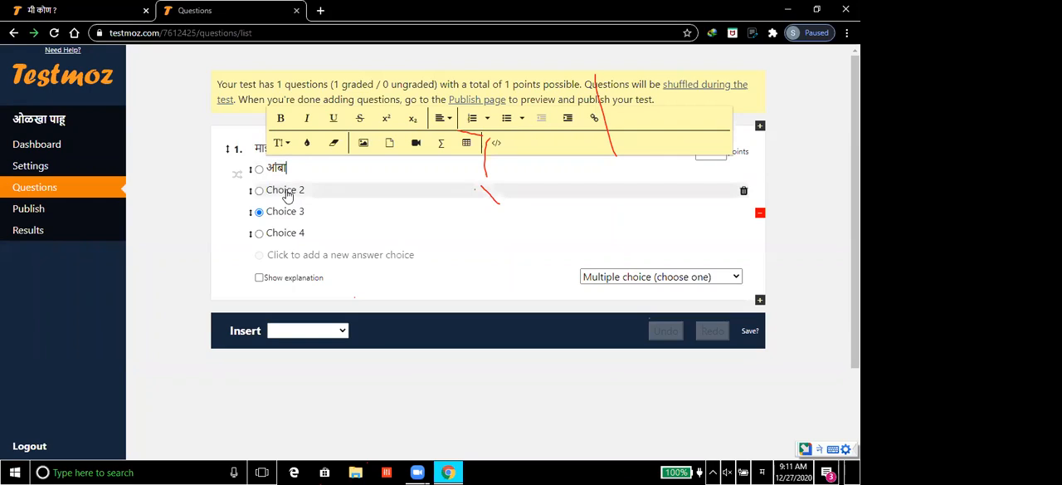
{"action": "left_click", "coordinate": [286, 191]}
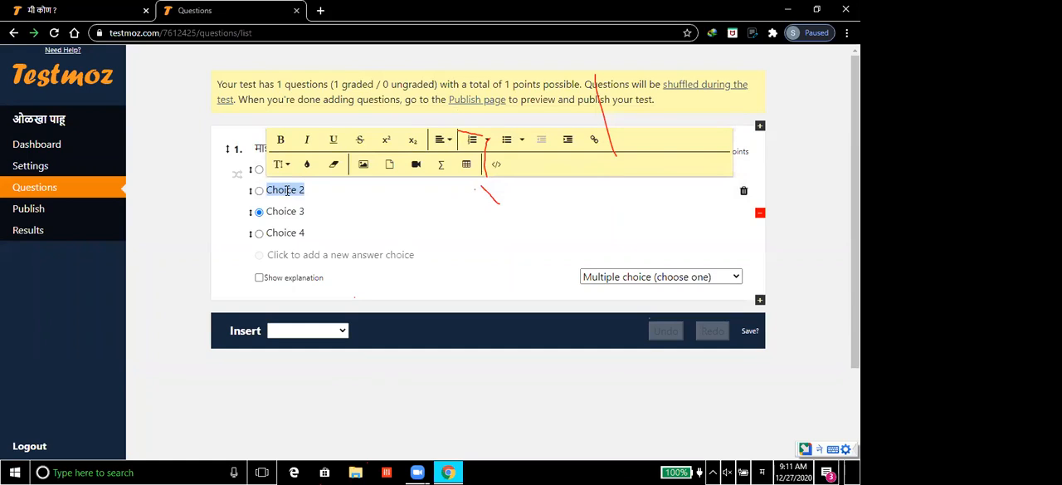
{"action": "type", "text": "पाटी"}
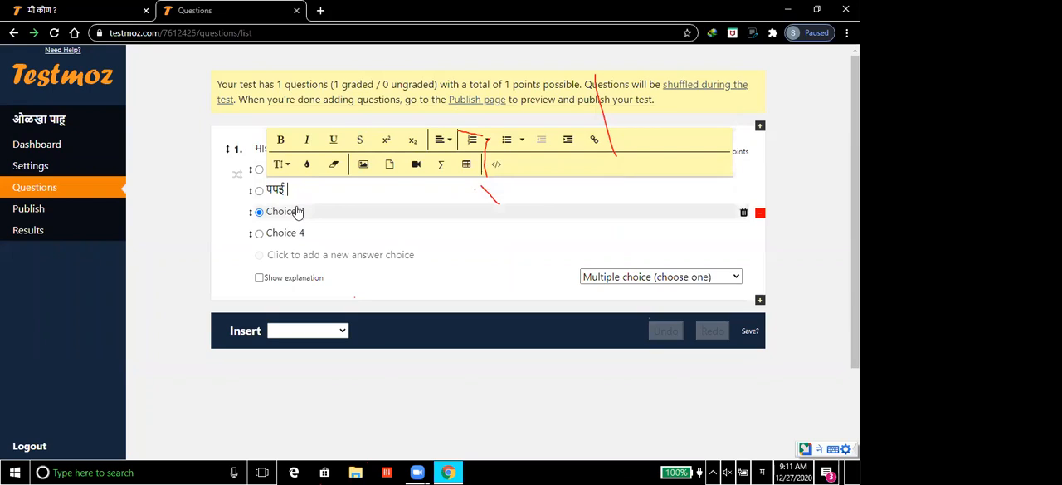
{"action": "left_click", "coordinate": [297, 209]}
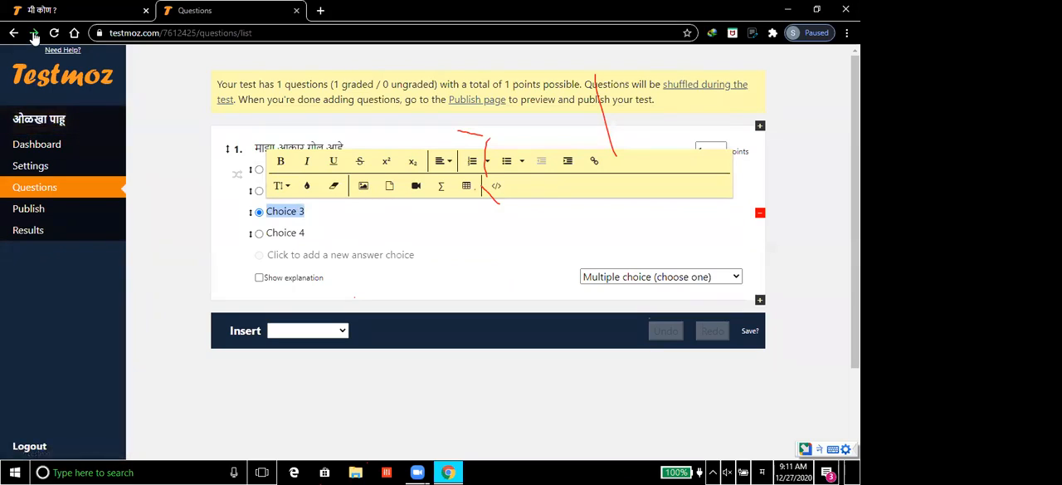
{"action": "type", "text": "केळी"}
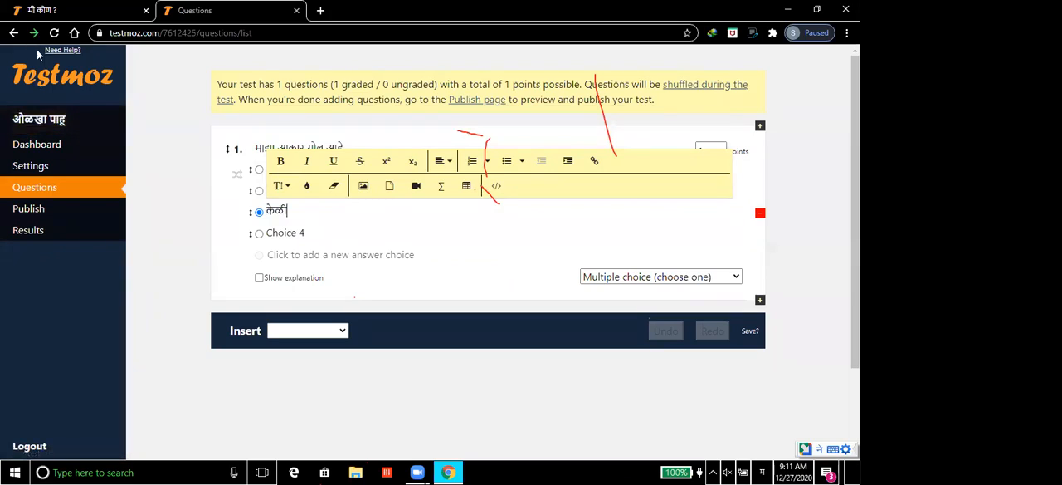
{"action": "left_click", "coordinate": [287, 233]}
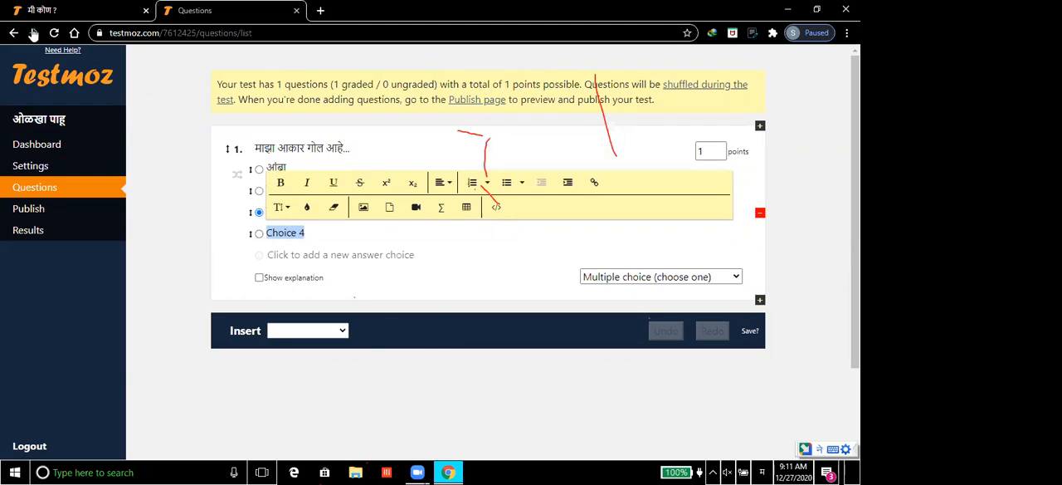
{"action": "type", "text": "चिकू"}
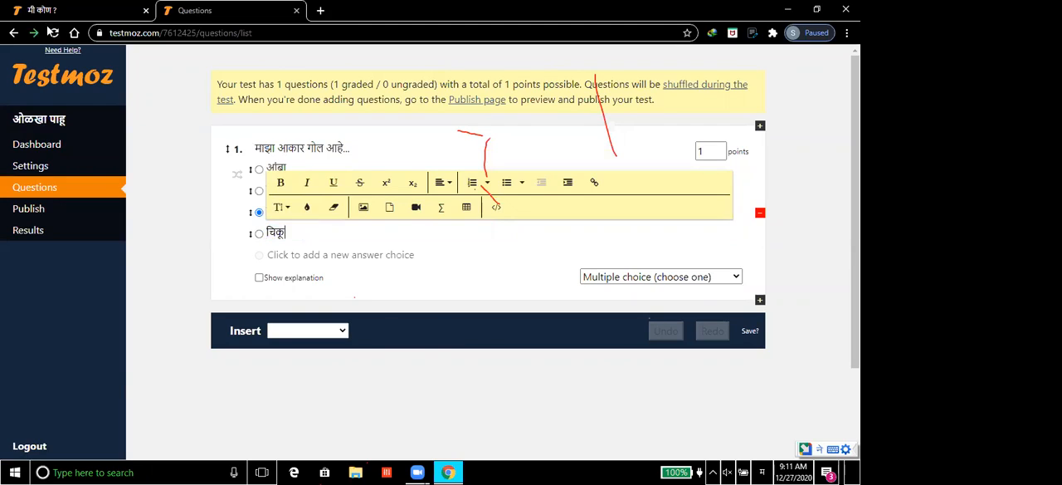
{"action": "left_click", "coordinate": [185, 221]}
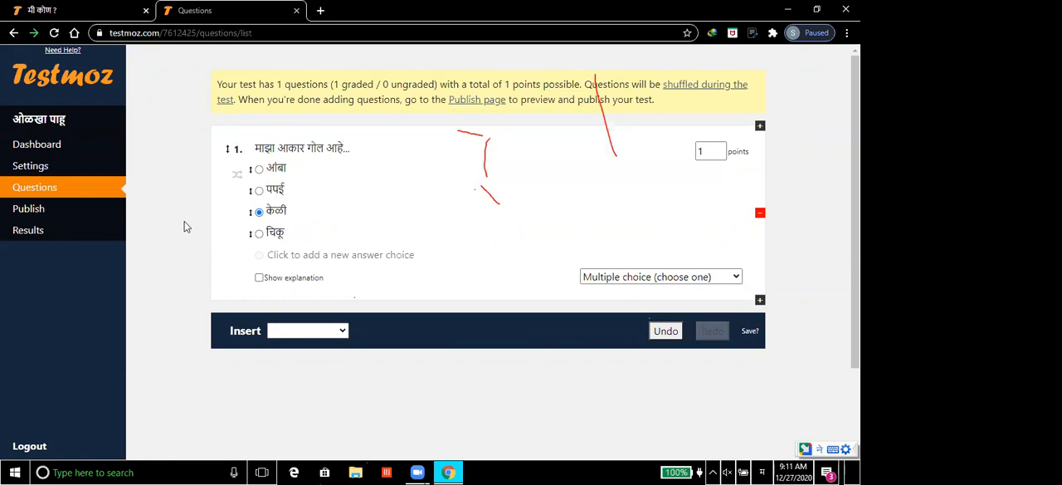
{"action": "left_click", "coordinate": [259, 234]}
Step: Add a second question directly below question 1, and set question 1's value to 2 points
{"action": "left_click", "coordinate": [759, 302]}
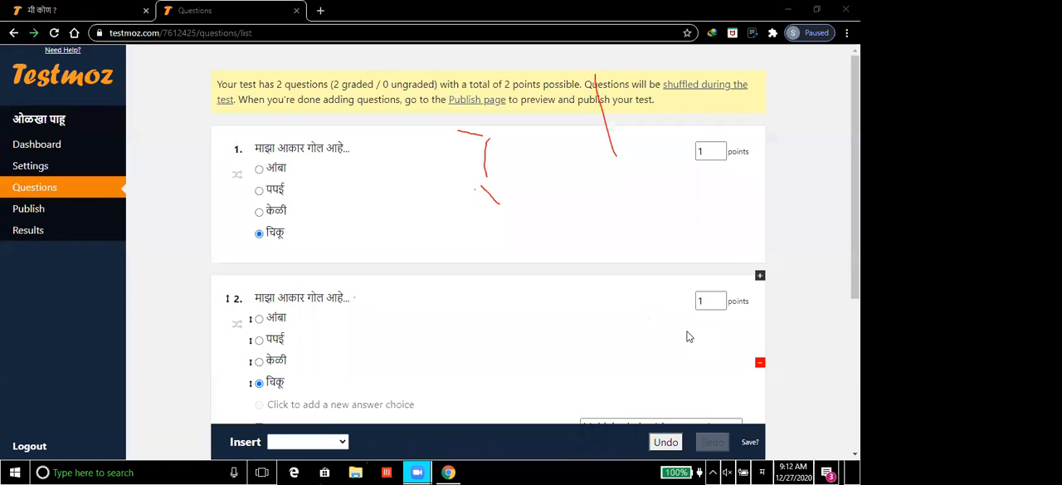
{"action": "left_click", "coordinate": [705, 151]}
{"action": "left_click", "coordinate": [719, 148]}
{"action": "left_click", "coordinate": [721, 149]}
{"action": "left_click", "coordinate": [721, 150]}
{"action": "left_click", "coordinate": [721, 150]}
{"action": "left_click", "coordinate": [722, 149]}
{"action": "left_click", "coordinate": [721, 149]}
{"action": "left_click", "coordinate": [721, 150]}
{"action": "left_click", "coordinate": [721, 149]}
{"action": "double_click", "coordinate": [721, 150]}
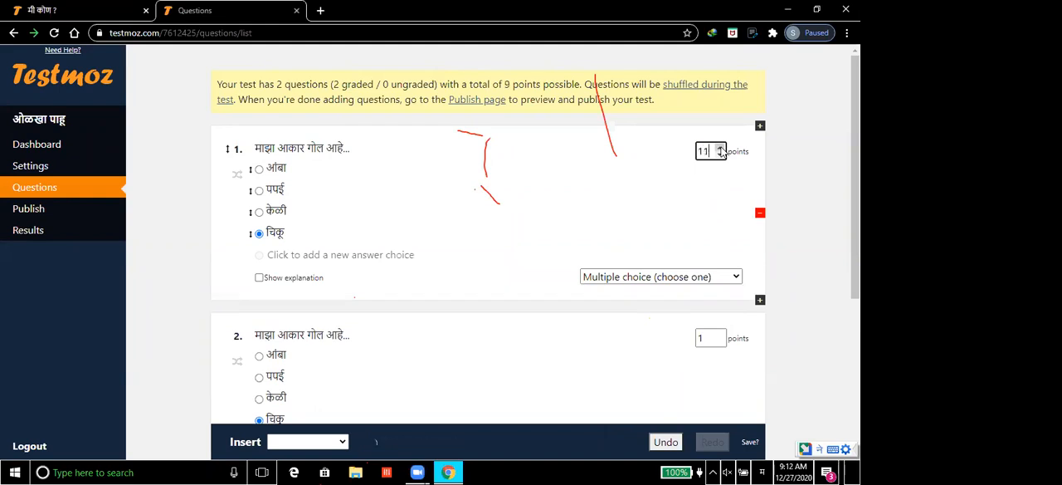
{"action": "left_click", "coordinate": [720, 156]}
{"action": "left_click", "coordinate": [720, 156]}
{"action": "left_click", "coordinate": [719, 156]}
{"action": "left_click", "coordinate": [720, 156]}
{"action": "left_click", "coordinate": [719, 156]}
{"action": "left_click", "coordinate": [720, 156]}
{"action": "left_click", "coordinate": [720, 156]}
{"action": "left_click", "coordinate": [719, 156]}
{"action": "left_click", "coordinate": [720, 156]}
{"action": "left_click", "coordinate": [720, 156]}
{"action": "left_click", "coordinate": [718, 148]}
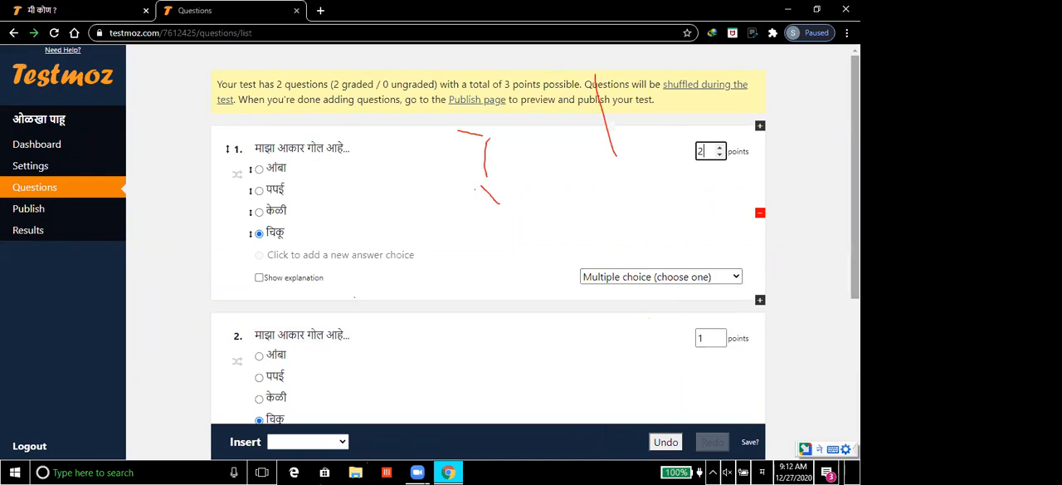
Step: Change question 2's type to graded Multiple choice (choose many) and replace its text with "सूर्य ="
{"action": "scroll", "coordinate": [529, 273], "scroll_direction": "down", "scroll_amount": 2}
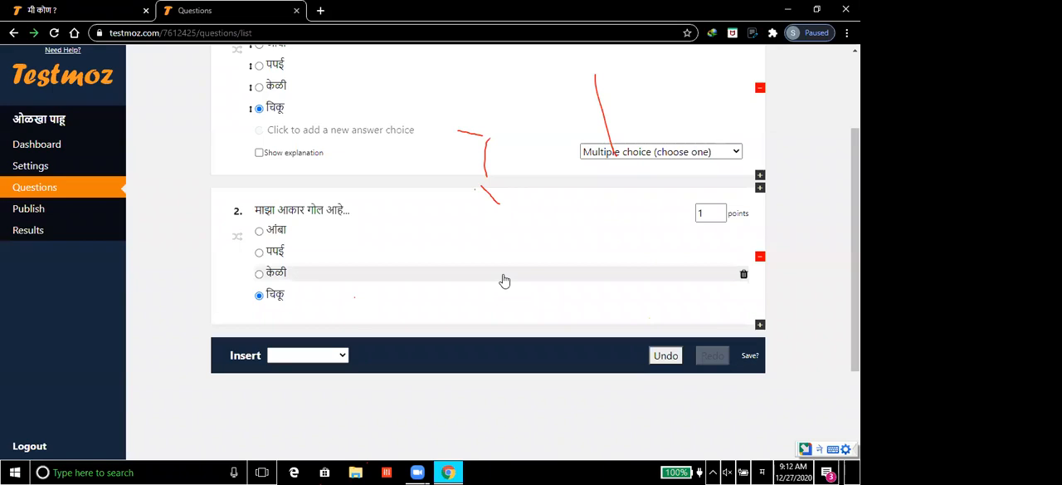
{"action": "left_click", "coordinate": [492, 280]}
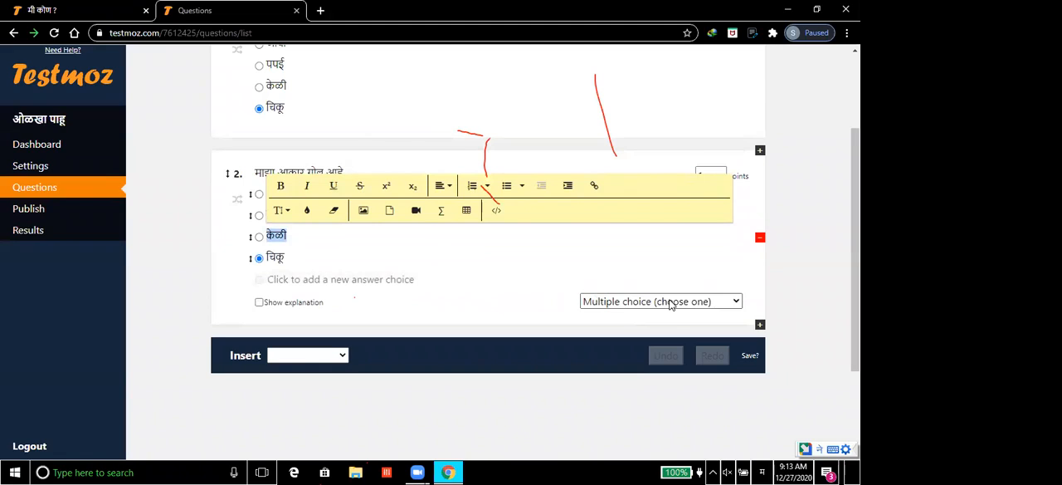
{"action": "left_click", "coordinate": [671, 304]}
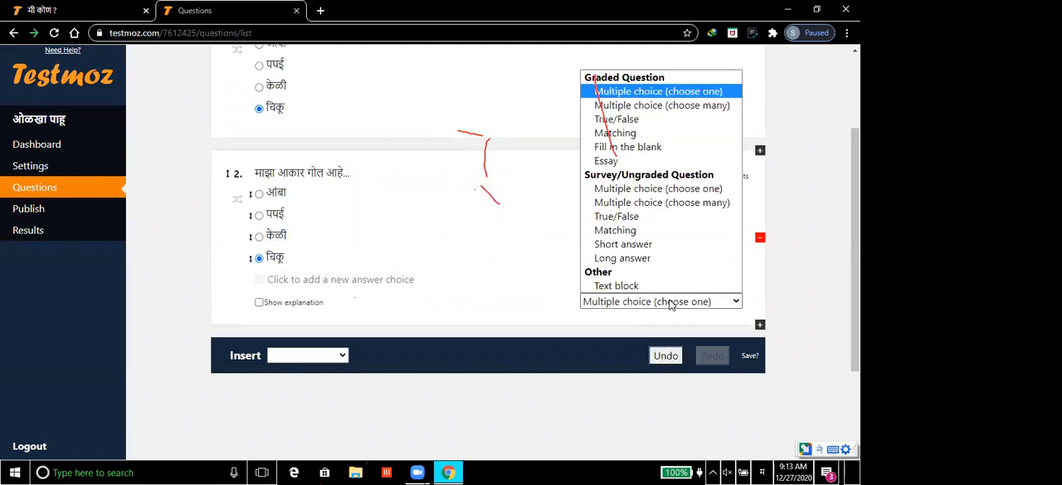
{"action": "left_click", "coordinate": [648, 106]}
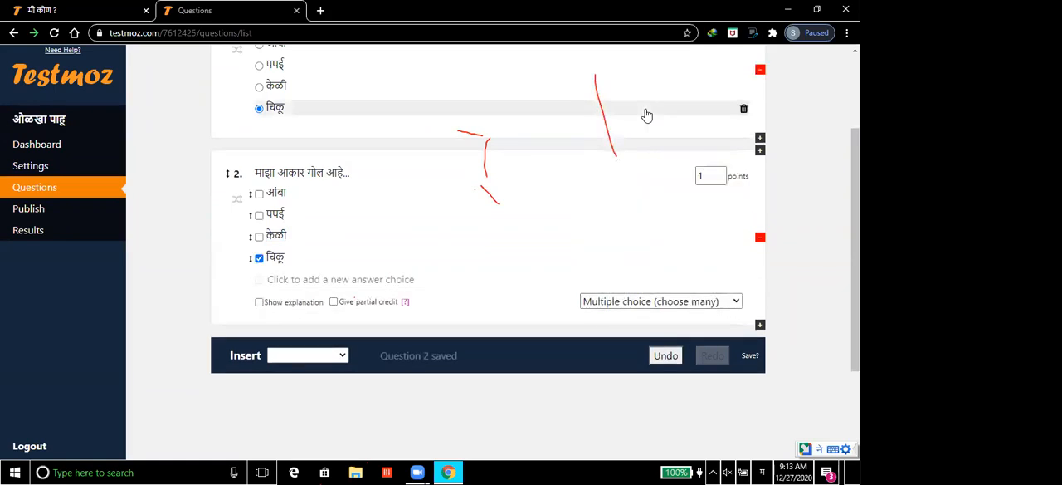
{"action": "left_click", "coordinate": [296, 181]}
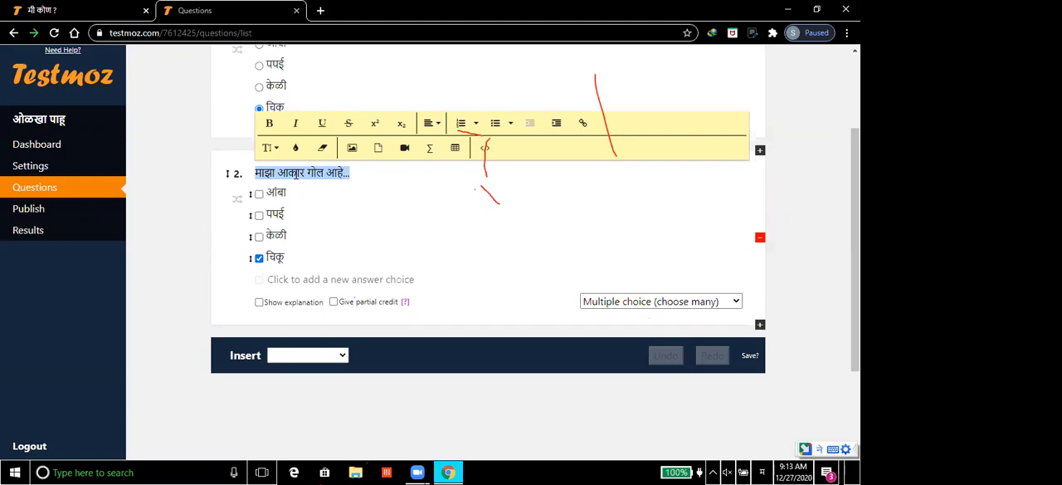
{"action": "type", "text": "सूर्य ="}
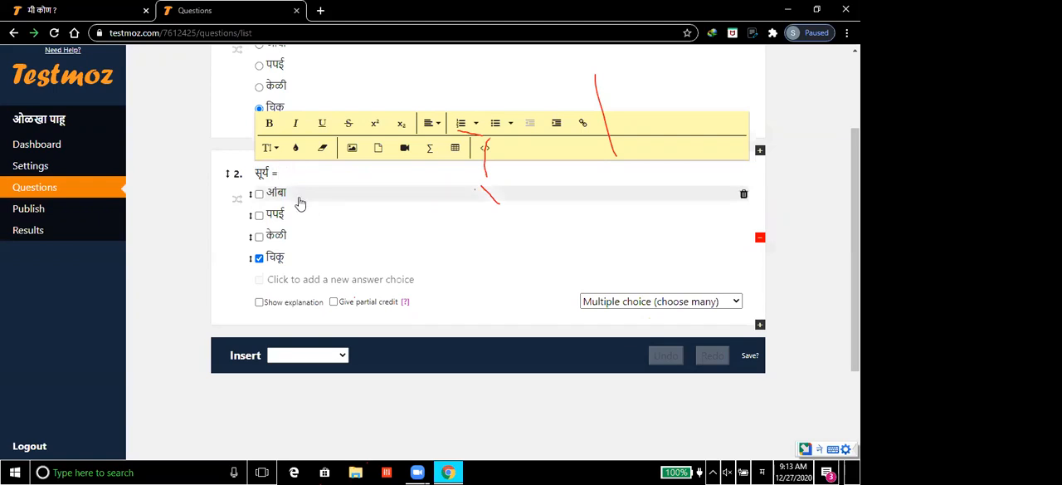
Step: Replace question 2's four answer choices with रवी, शशी, भास्कर and चंद्र
{"action": "double_click", "coordinate": [297, 196]}
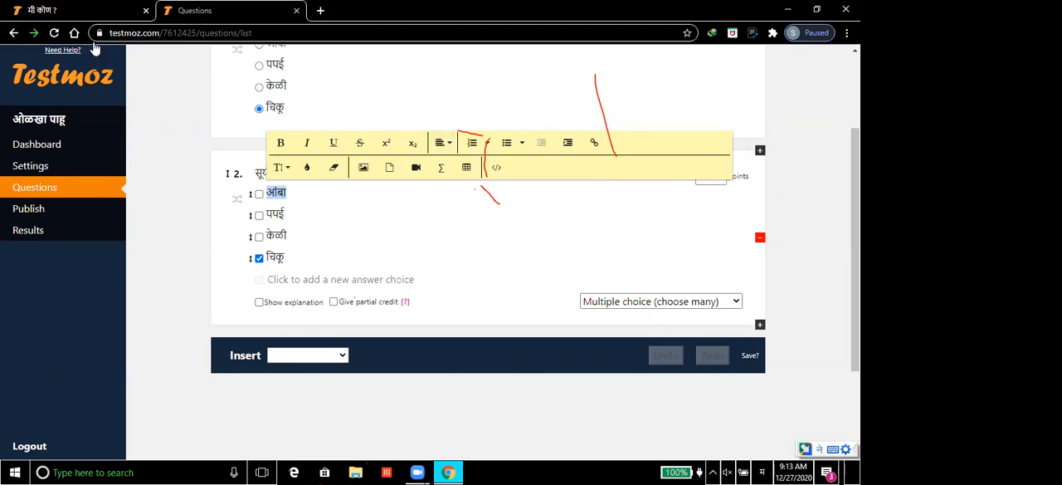
{"action": "type", "text": "रवी"}
{"action": "left_click", "coordinate": [547, 207]}
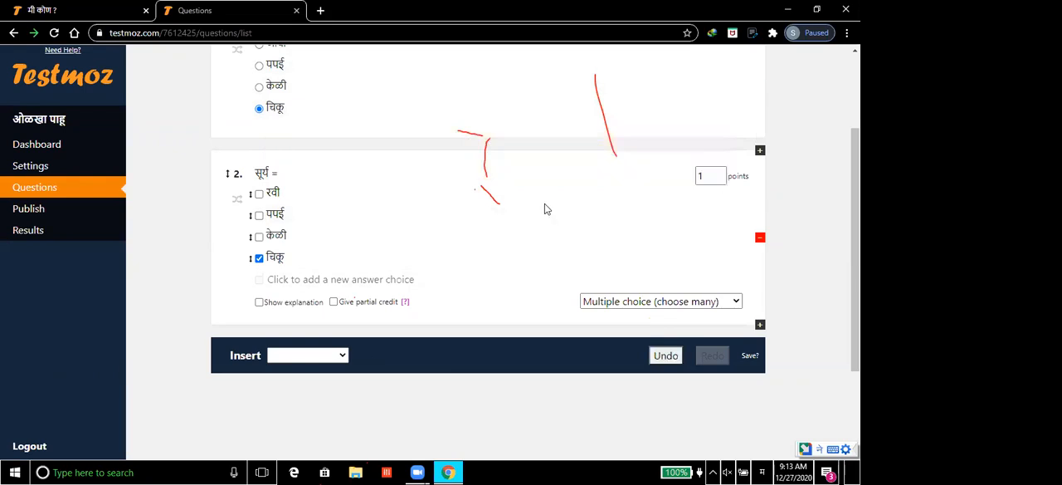
{"action": "left_click", "coordinate": [276, 217]}
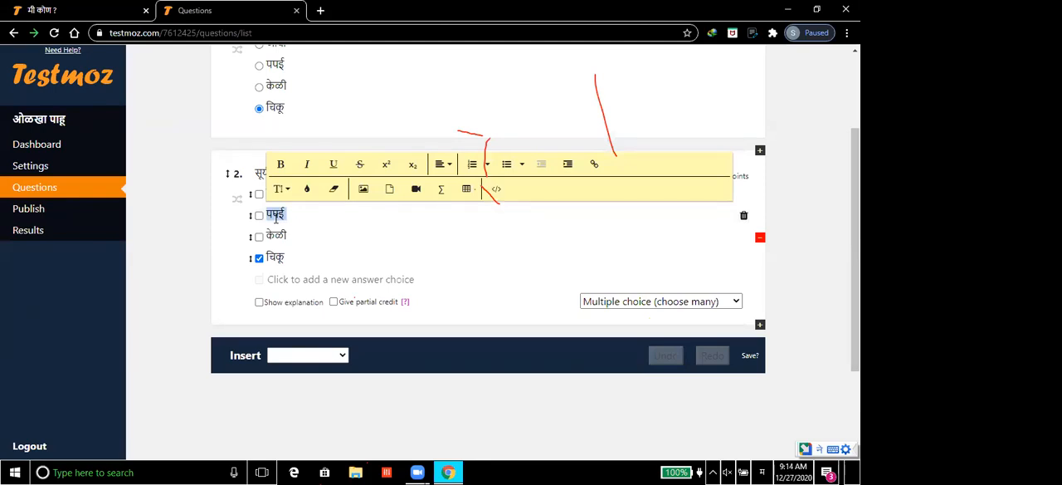
{"action": "type", "text": "शशी"}
{"action": "left_click", "coordinate": [286, 236]}
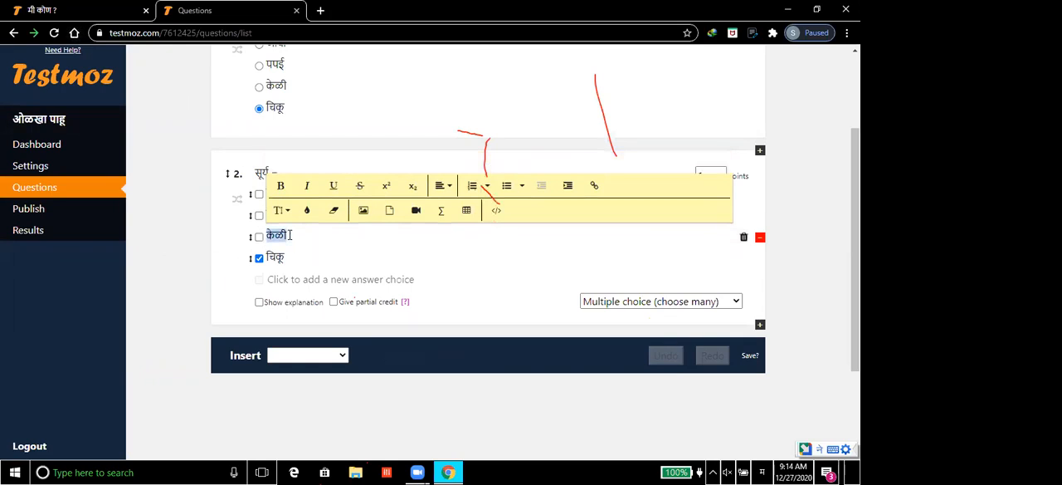
{"action": "type", "text": "भास्कर"}
{"action": "left_click", "coordinate": [290, 258]}
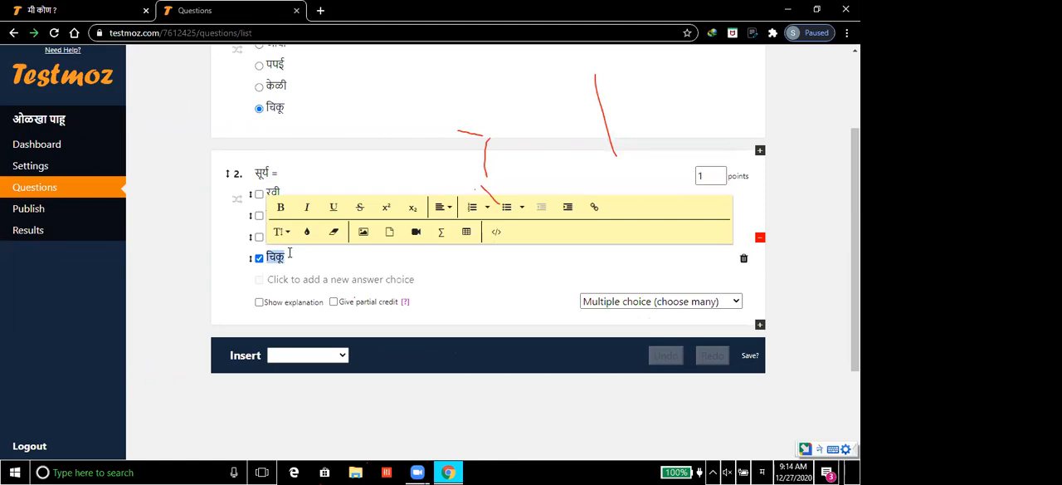
{"action": "type", "text": "चंद्र"}
{"action": "left_click", "coordinate": [182, 264]}
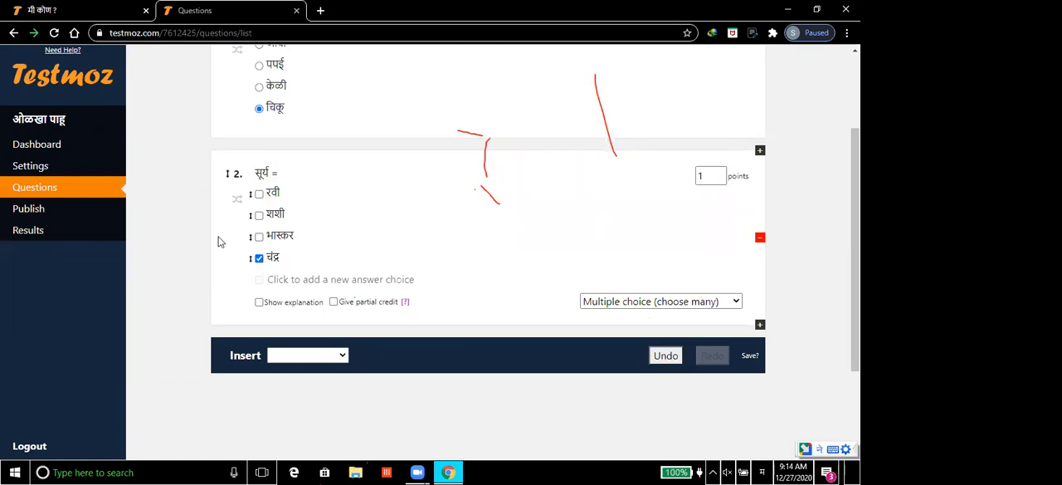
Step: Mark only रवी and भास्कर as question 2's correct answers and set its value to 2 points
{"action": "left_click", "coordinate": [259, 195]}
{"action": "left_click", "coordinate": [259, 238]}
{"action": "left_click", "coordinate": [259, 259]}
{"action": "left_click", "coordinate": [721, 174]}
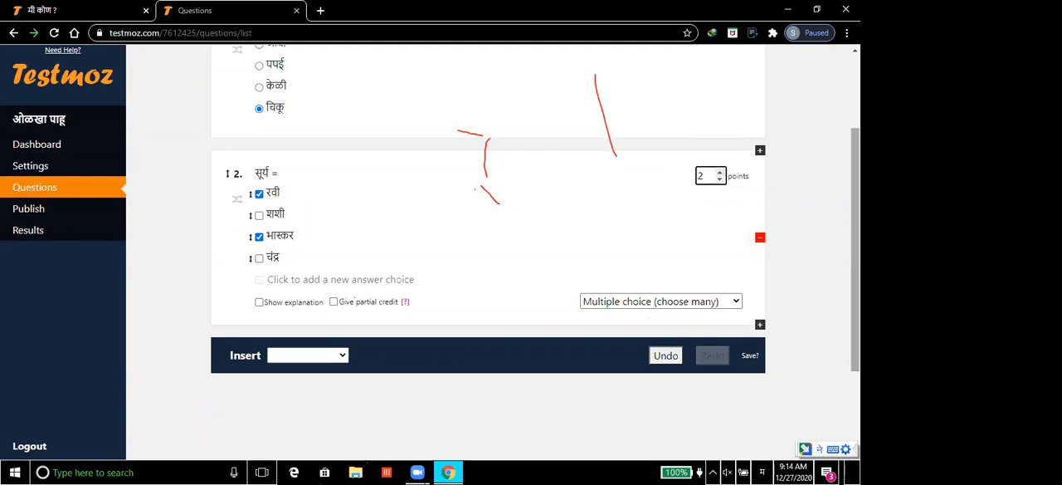
Step: Add a third question directly below question 2
{"action": "scroll", "coordinate": [488, 249], "scroll_direction": "down", "scroll_amount": 1}
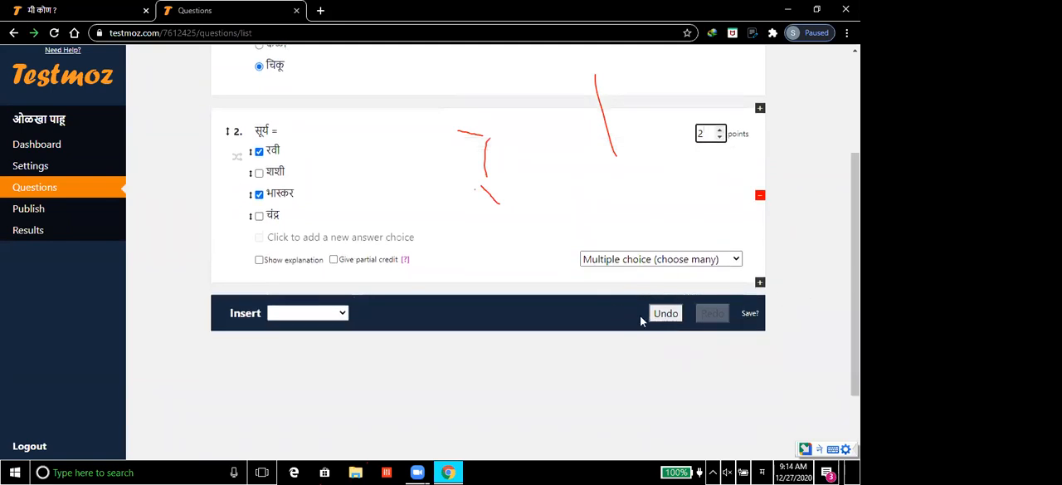
{"action": "left_click", "coordinate": [760, 284]}
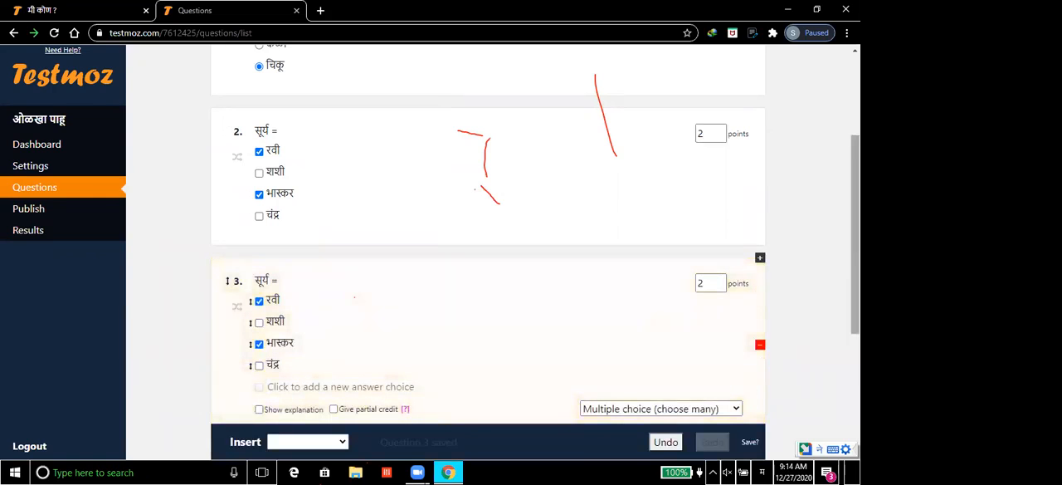
{"action": "scroll", "coordinate": [683, 368], "scroll_direction": "down", "scroll_amount": 1}
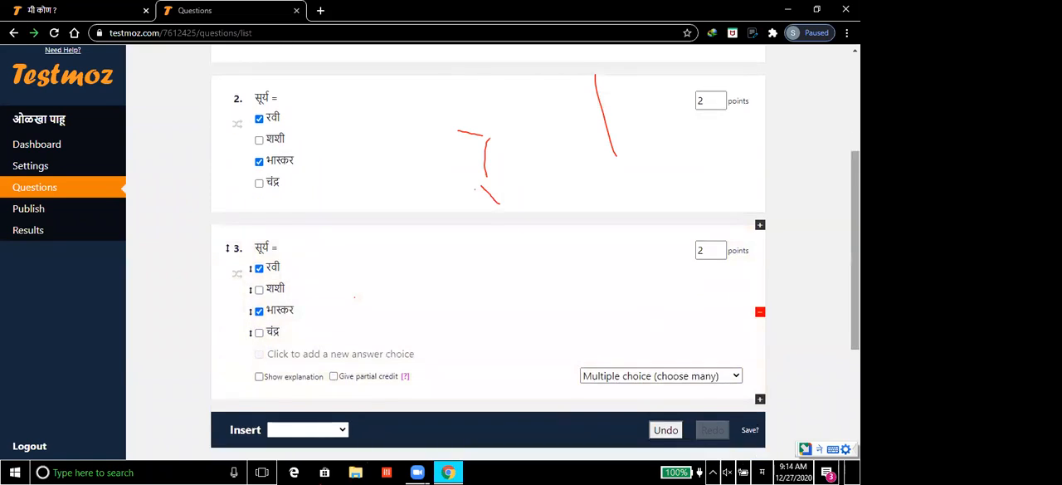
Step: Change question 3's type to graded True/False and select its existing question text for replacement
{"action": "left_click", "coordinate": [663, 378]}
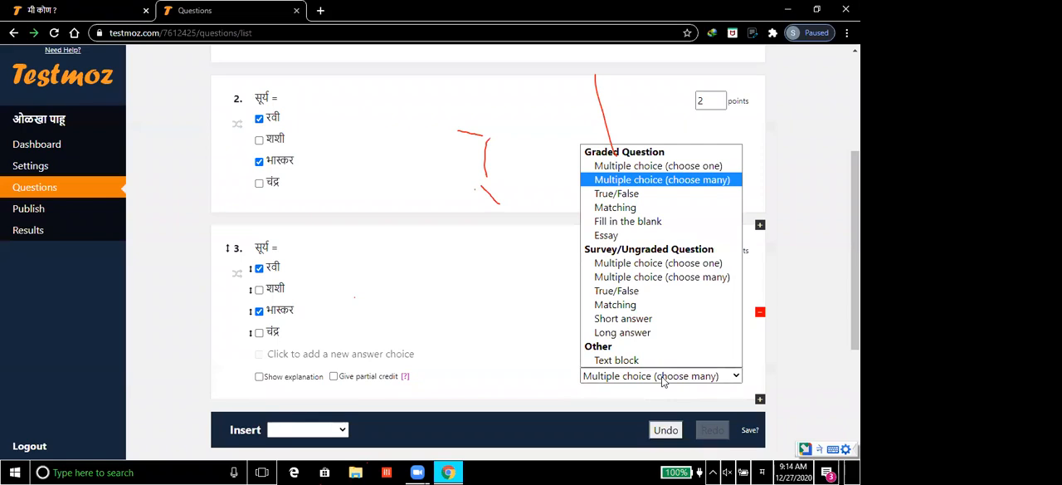
{"action": "left_click", "coordinate": [630, 194]}
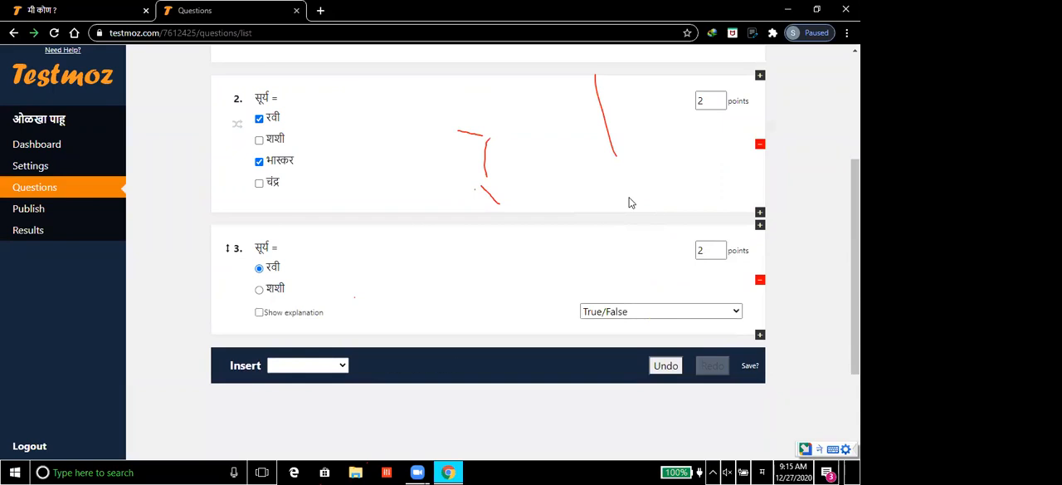
{"action": "left_click", "coordinate": [298, 249]}
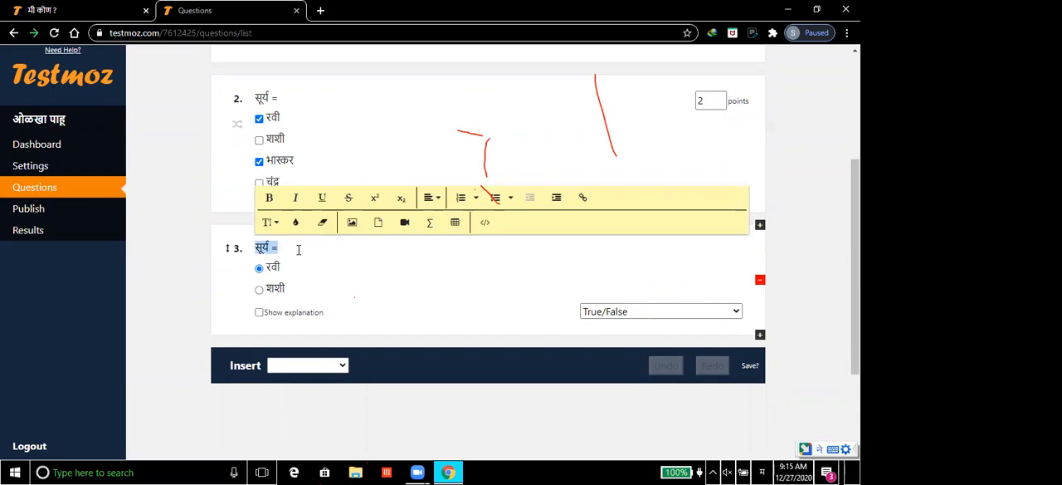
{"action": "type", "text": "चंद्र : गोल ::"}
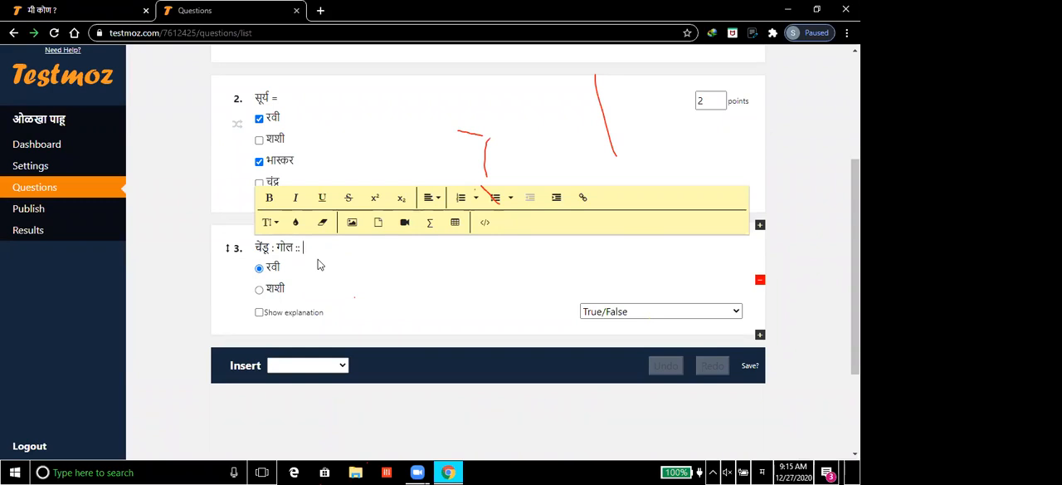
{"action": "type", "text": "वही : ?"}
{"action": "key", "text": "BackSpace"}
{"action": "key", "text": "BackSpace"}
{"action": "key", "text": "BackSpace"}
{"action": "key", "text": "BackSpace"}
{"action": "key", "text": "BackSpace"}
{"action": "key", "text": "BackSpace"}
{"action": "key", "text": "BackSpace"}
{"action": "key", "text": "BackSpace"}
{"action": "key", "text": "BackSpace"}
{"action": "key", "text": "BackSpace"}
{"action": "key", "text": "BackSpace"}
{"action": "key", "text": "BackSpace"}
{"action": "key", "text": "BackSpace"}
{"action": "key", "text": "BackSpace"}
{"action": "key", "text": "BackSpace"}
{"action": "key", "text": "BackSpace"}
{"action": "key", "text": "BackSpace"}
{"action": "key", "text": "BackSpace"}
{"action": "key", "text": "BackSpace"}
{"action": "key", "text": "BackSpace"}
{"action": "key", "text": "BackSpace"}
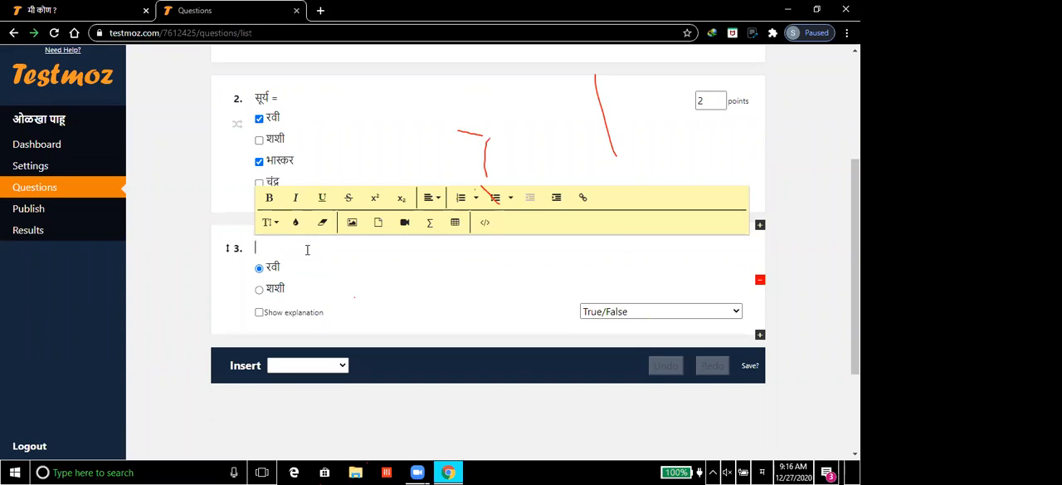
Step: Enter "पृथ्वीचा आकार गोल नाही." as question 3's text
{"action": "type", "text": "पृथ्वीचा"}
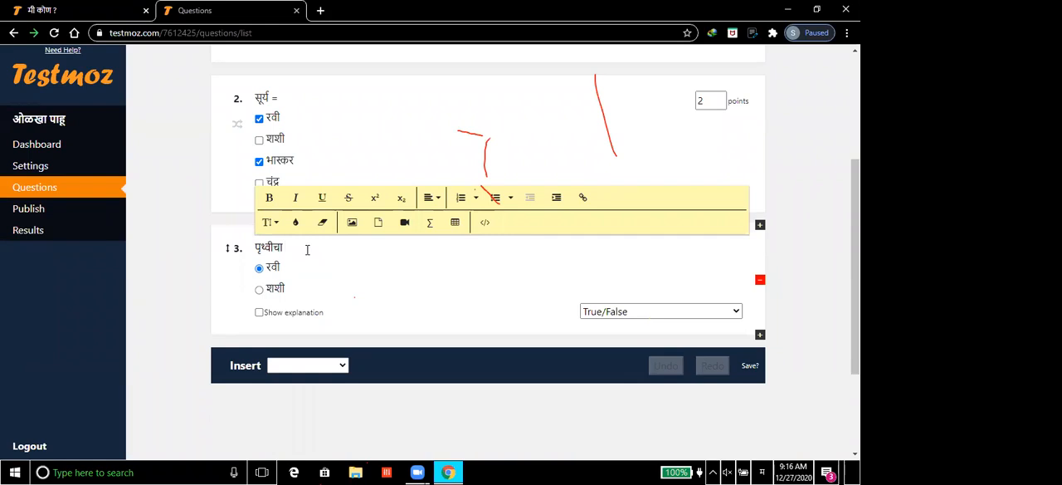
{"action": "type", "text": " आकार"}
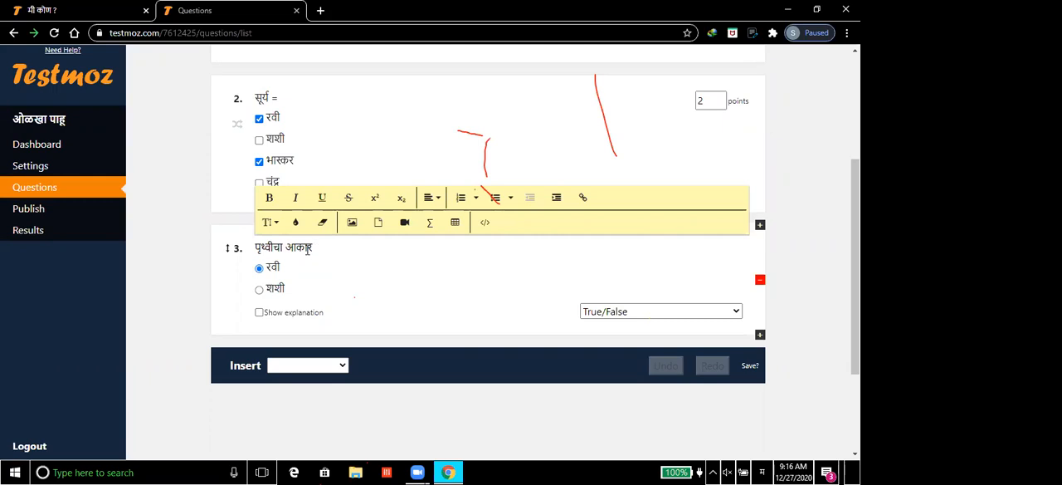
{"action": "type", "text": " गोल"}
{"action": "type", "text": "नाही."}
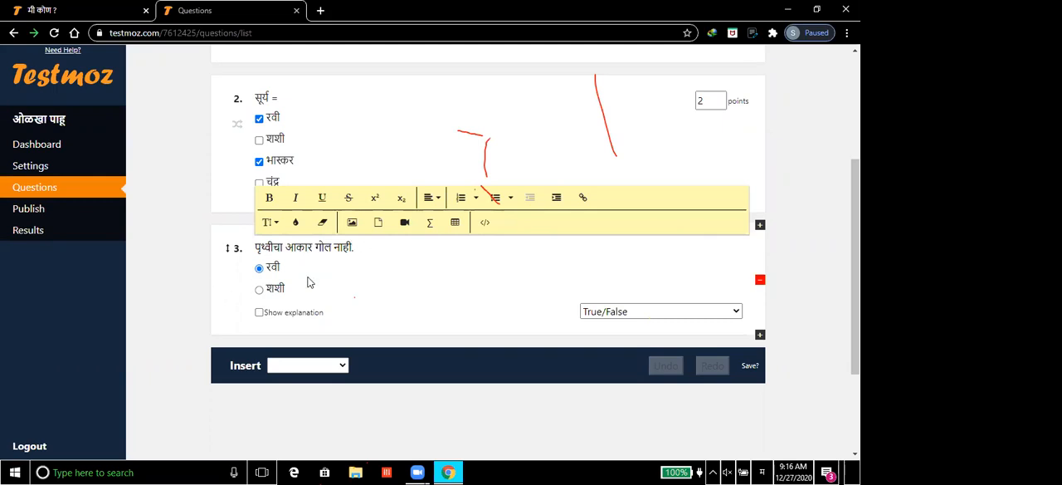
Step: Replace question 3's two answer choices with चूक and बरोबर, keeping the first one as the correct answer
{"action": "double_click", "coordinate": [284, 271]}
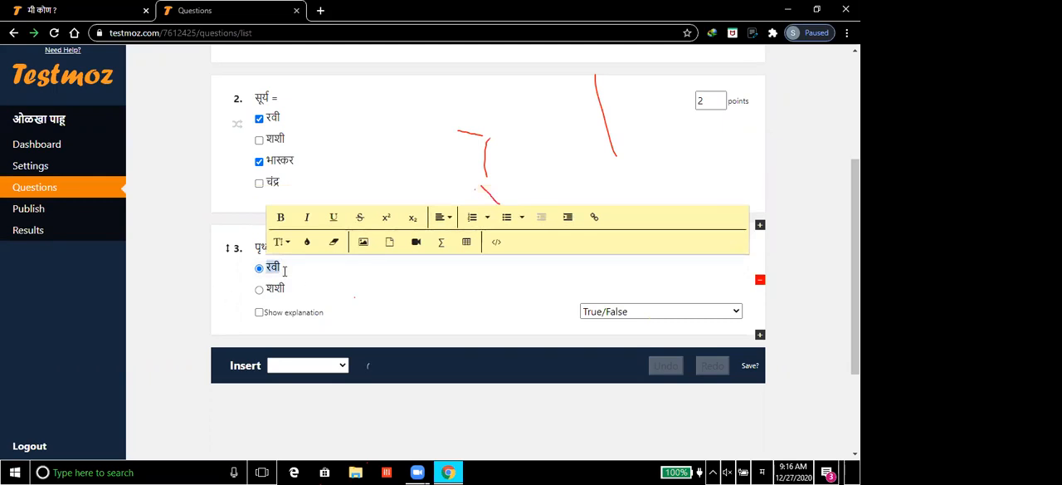
{"action": "type", "text": "चूक"}
{"action": "double_click", "coordinate": [275, 287]}
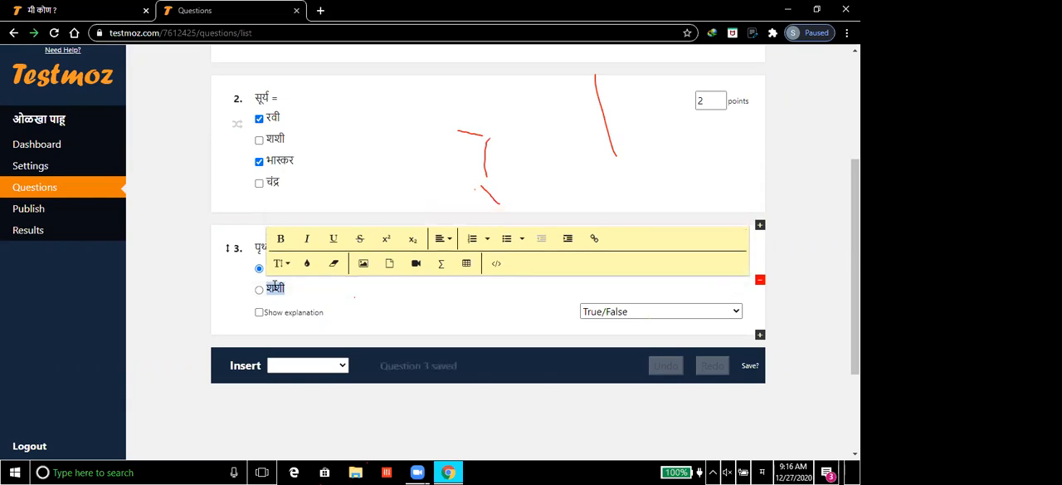
{"action": "type", "text": "बरोबर"}
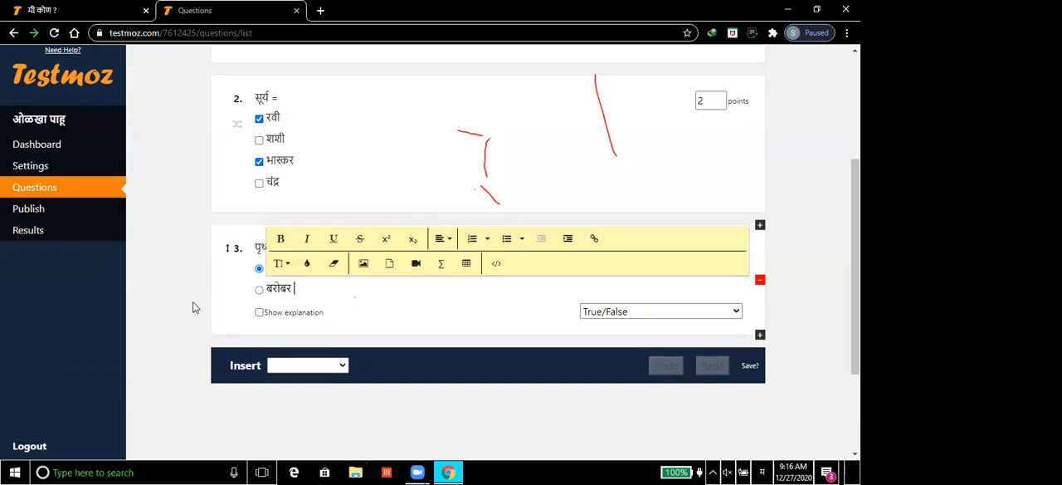
{"action": "left_click", "coordinate": [193, 307]}
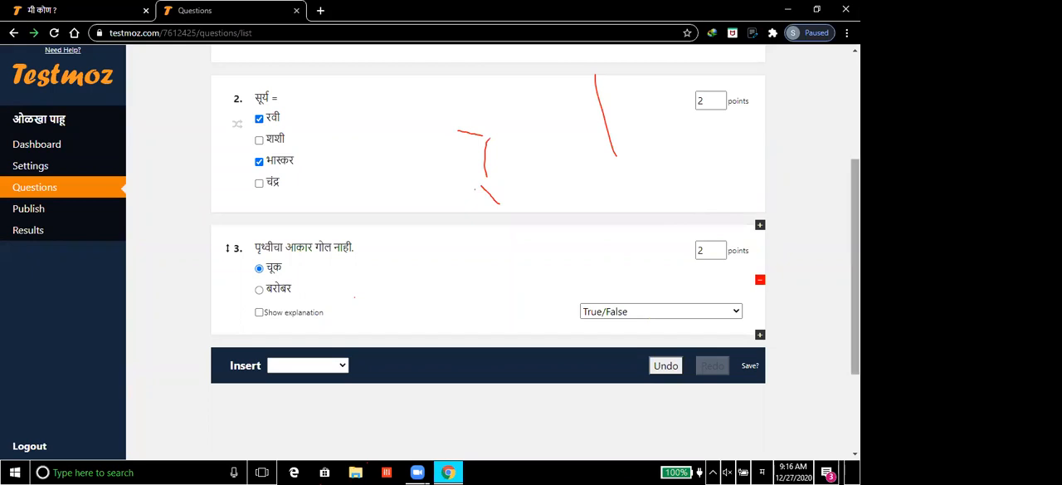
Step: Publish the three-question test despite the access control warnings
{"action": "scroll", "coordinate": [855, 274], "scroll_direction": "down", "scroll_amount": 1}
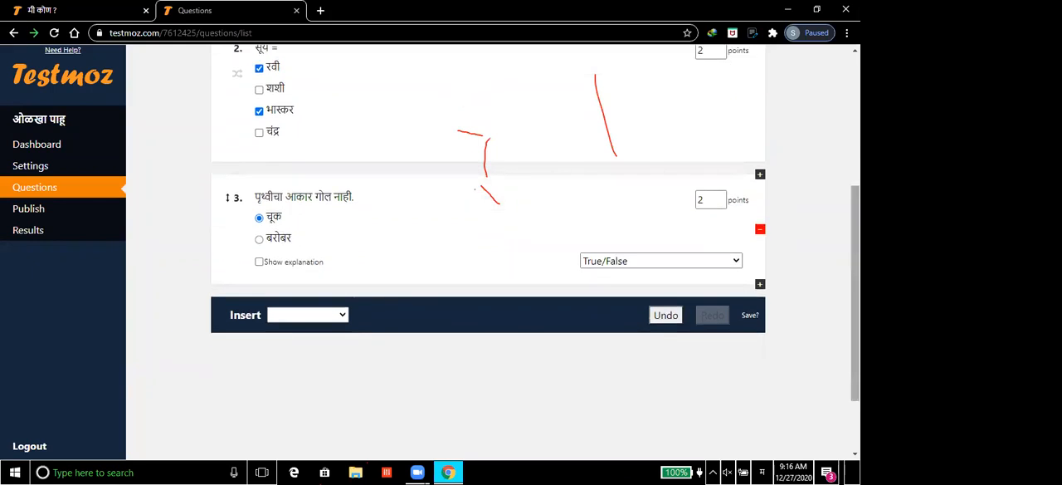
{"action": "scroll", "coordinate": [855, 274], "scroll_direction": "up", "scroll_amount": 2}
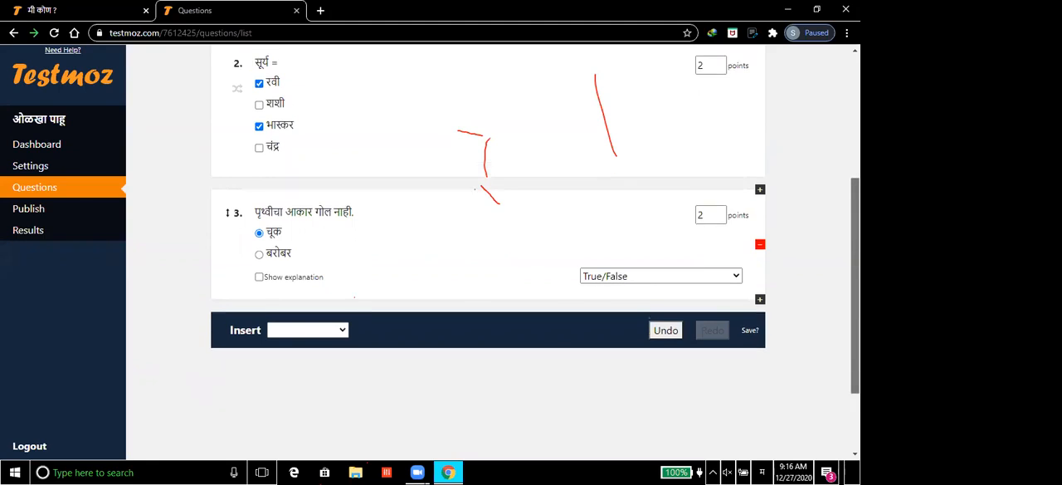
{"action": "scroll", "coordinate": [833, 158], "scroll_direction": "up", "scroll_amount": 2}
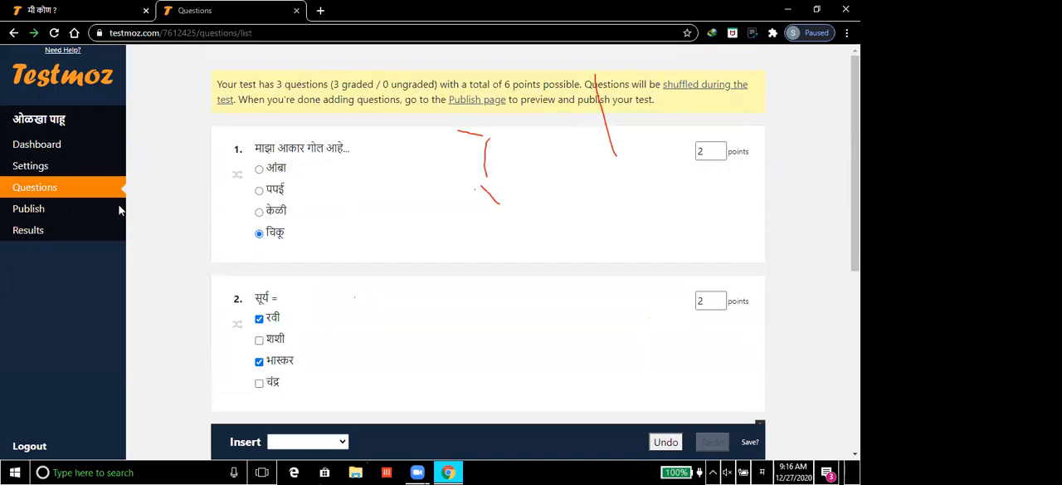
{"action": "left_click", "coordinate": [28, 210]}
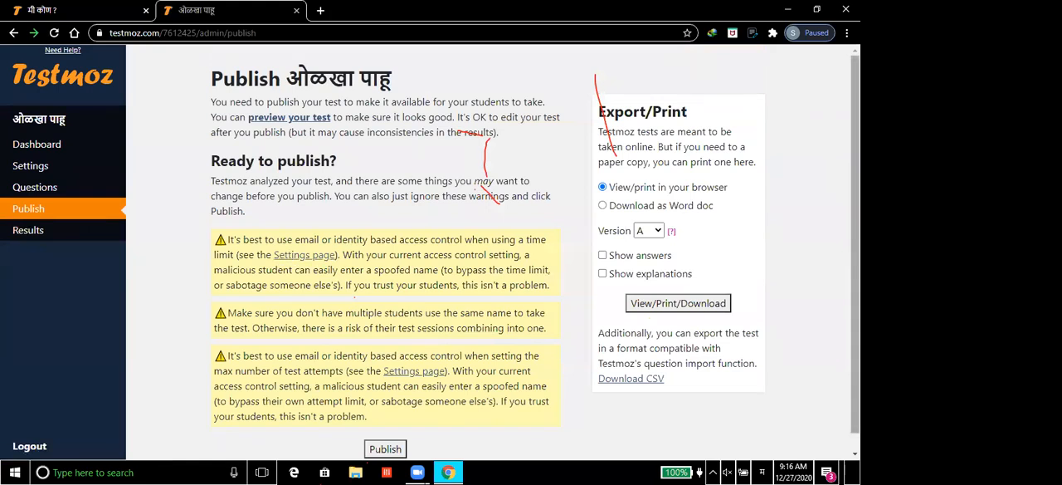
{"action": "scroll", "coordinate": [536, 256], "scroll_direction": "down", "scroll_amount": 1}
{"action": "left_click_drag", "start_coordinate": [854, 259], "coordinate": [854, 254]}
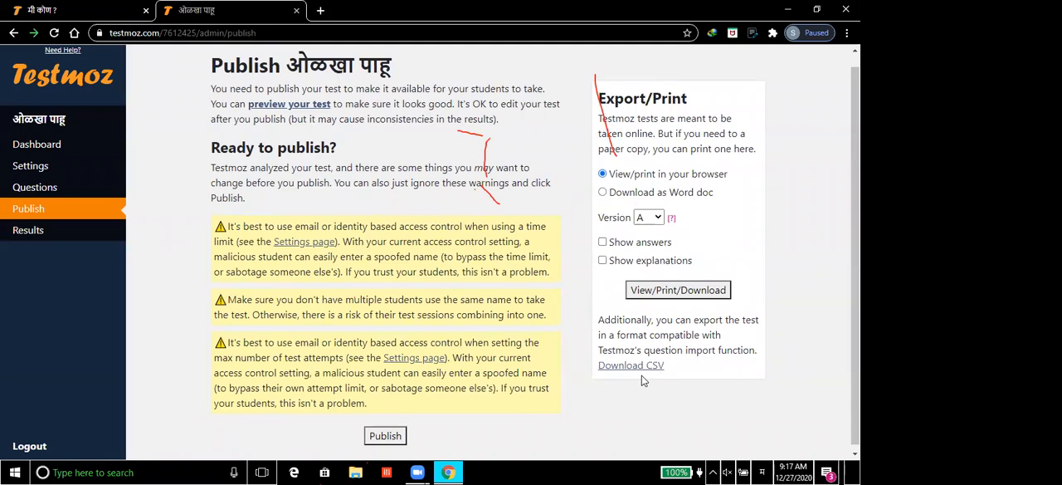
{"action": "left_click", "coordinate": [385, 437]}
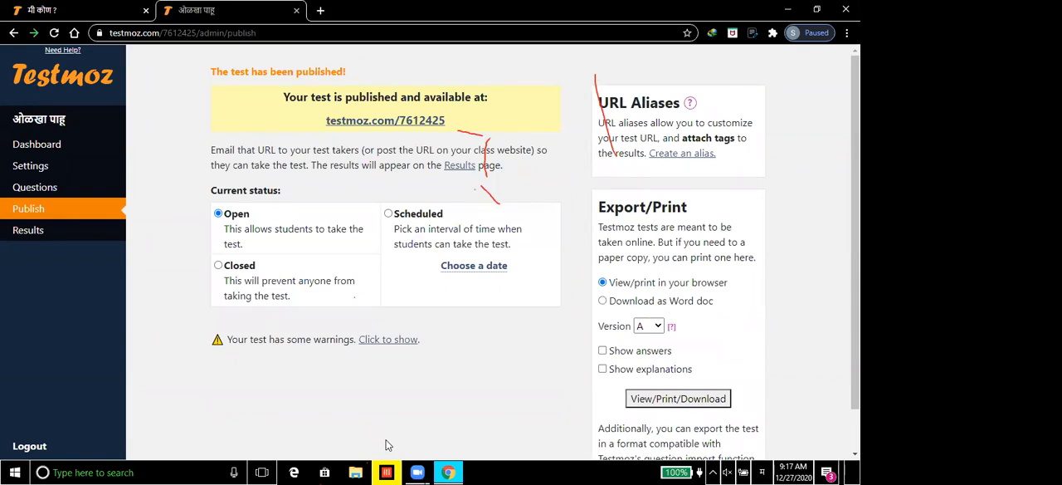
Step: Open the published test's link, enter the student's name and start the test past its introduction page
{"action": "scroll", "coordinate": [385, 446], "scroll_direction": "down", "scroll_amount": 1}
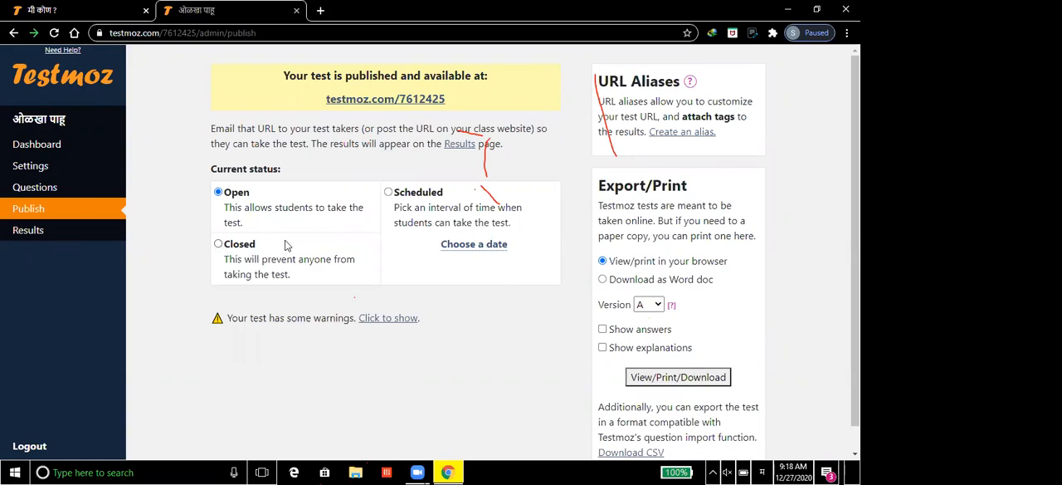
{"action": "left_click", "coordinate": [372, 100]}
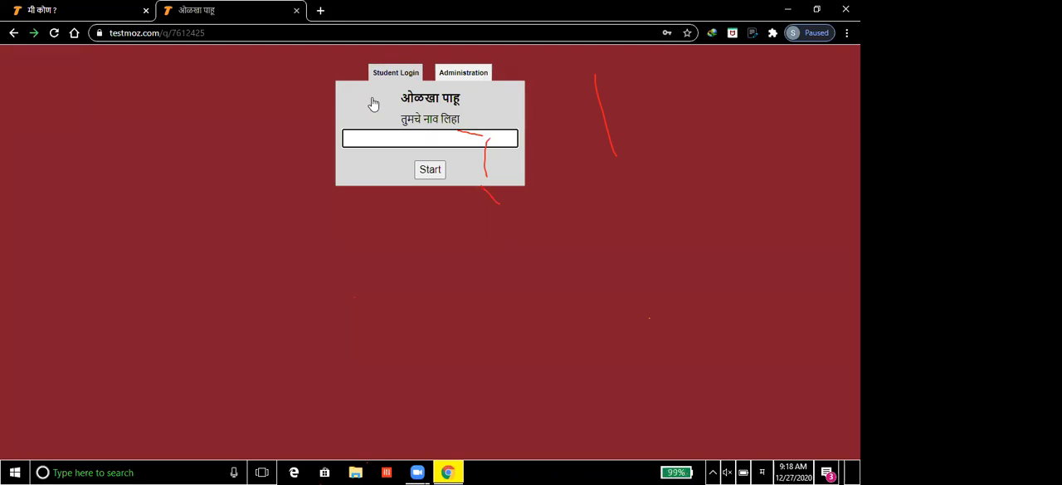
{"action": "type", "text": "संतोष"}
{"action": "left_click", "coordinate": [430, 170]}
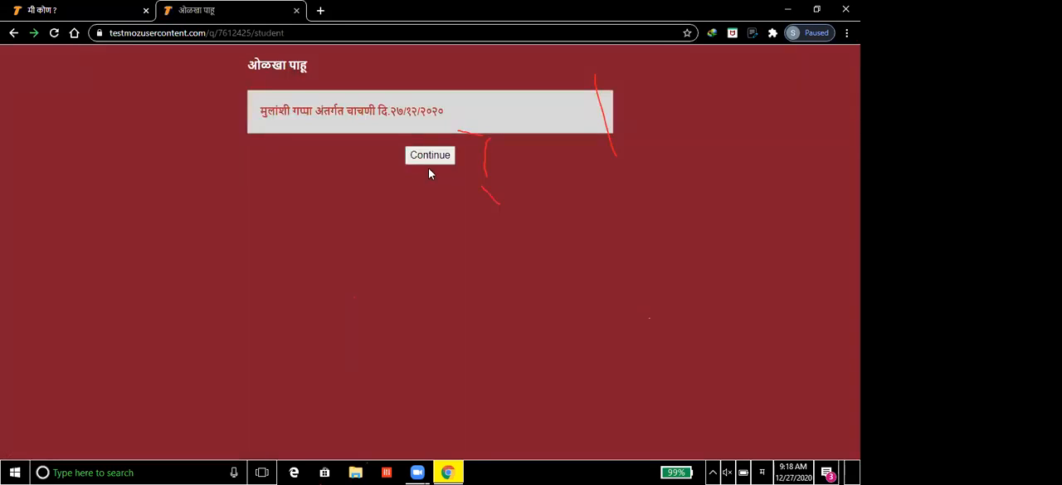
{"action": "left_click", "coordinate": [429, 156]}
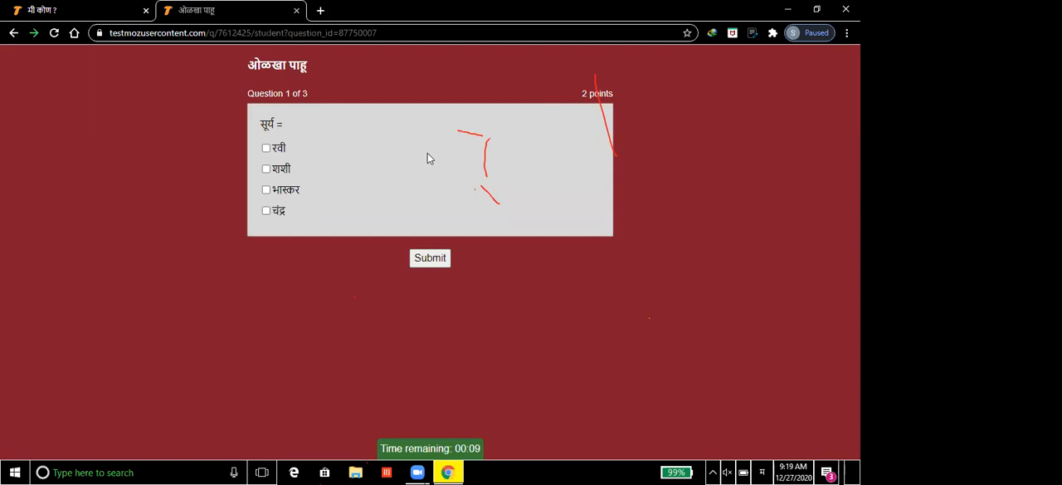
Step: Answer the "सूर्य =" question with भास्कर and रवी and submit it
{"action": "left_click", "coordinate": [265, 190]}
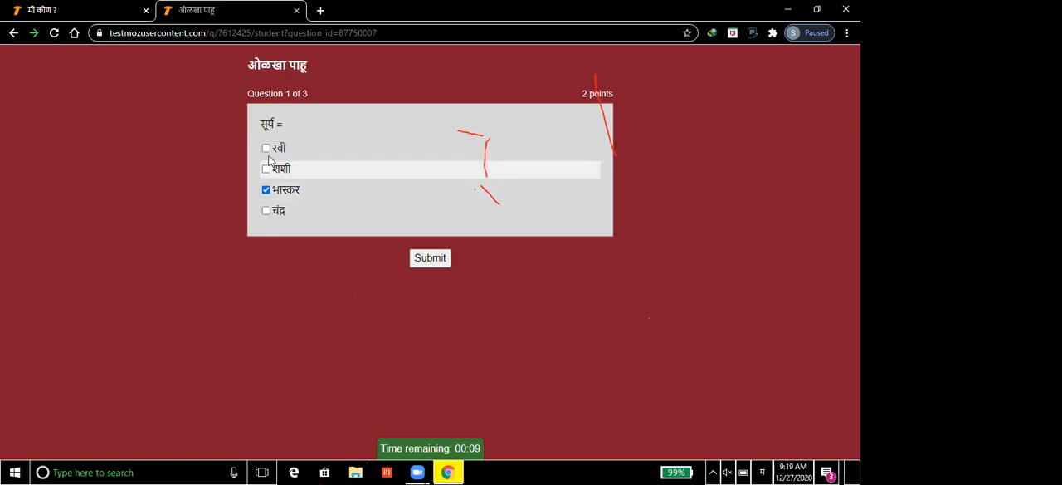
{"action": "left_click", "coordinate": [267, 149]}
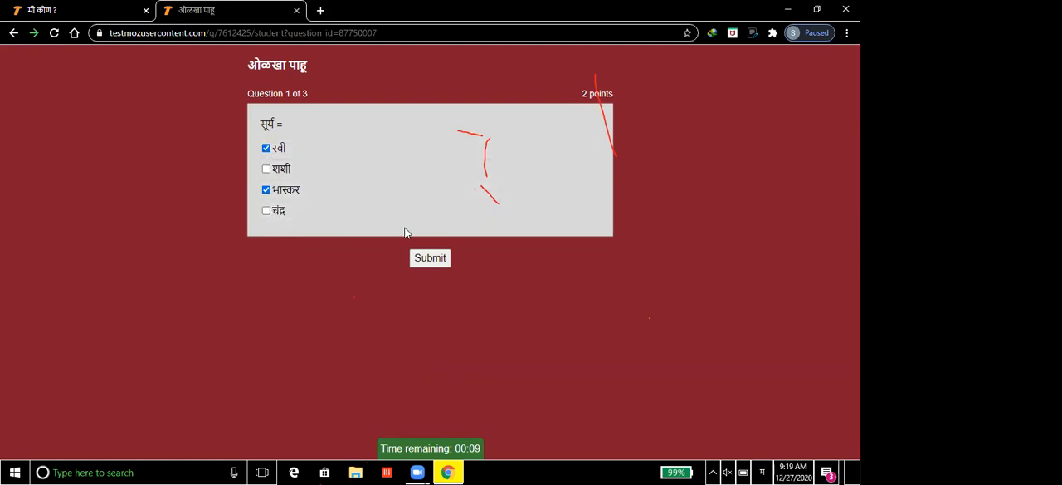
{"action": "left_click", "coordinate": [430, 259]}
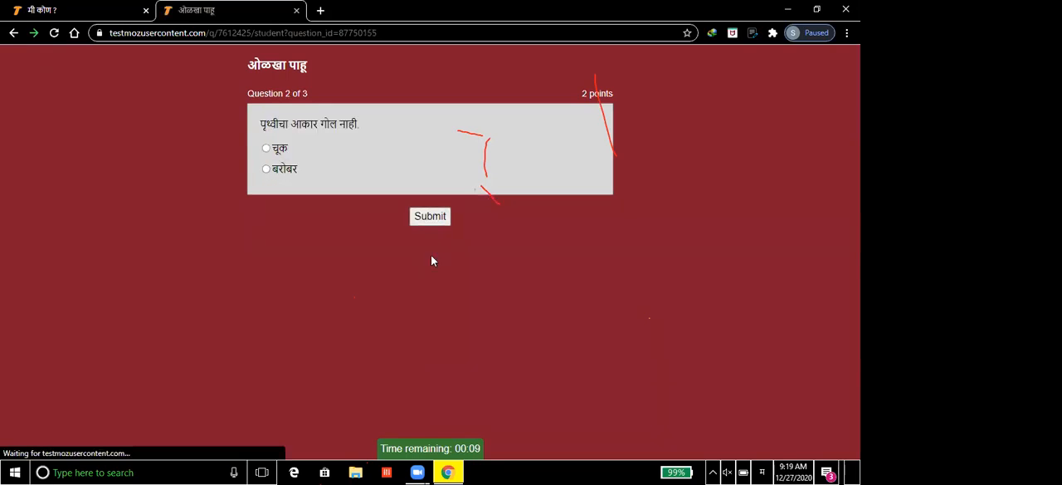
Step: Answer the earth-shape question with बरोबर and the "माझा आकार गोल आहे..." question with चिकू, and finish the test
{"action": "left_click", "coordinate": [265, 170]}
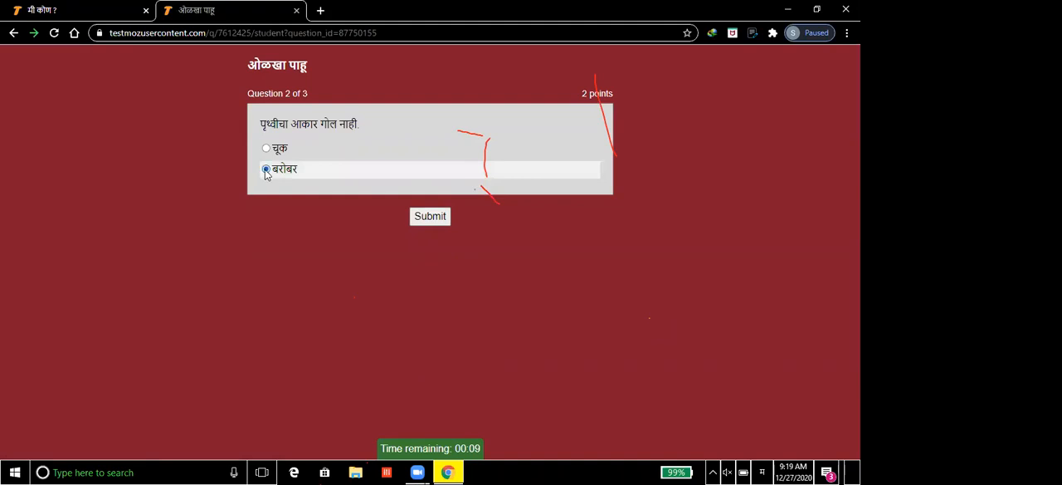
{"action": "left_click", "coordinate": [440, 219]}
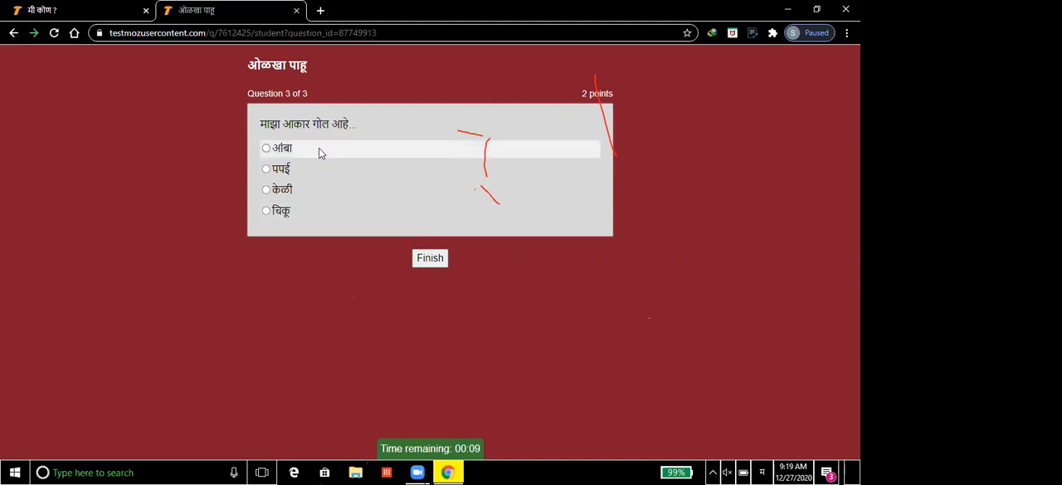
{"action": "left_click", "coordinate": [266, 211]}
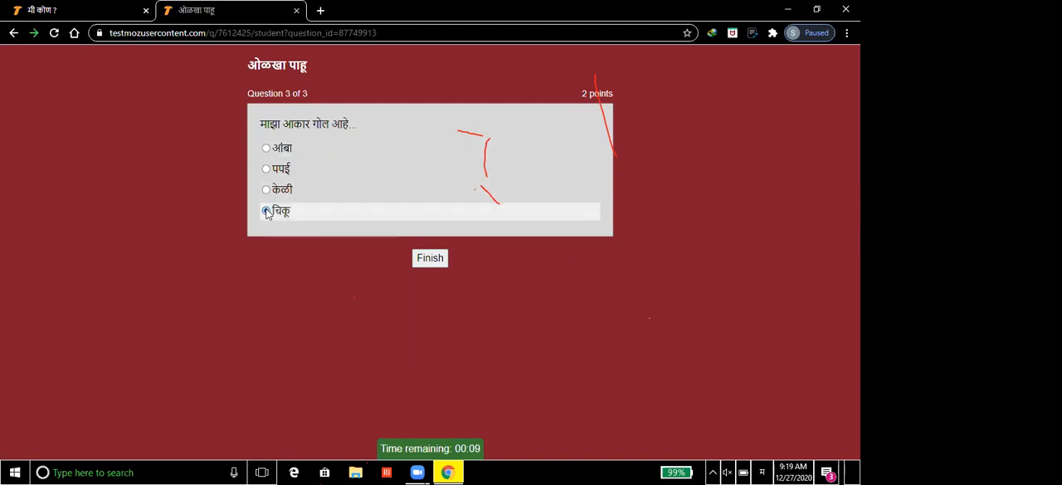
{"action": "left_click", "coordinate": [437, 264]}
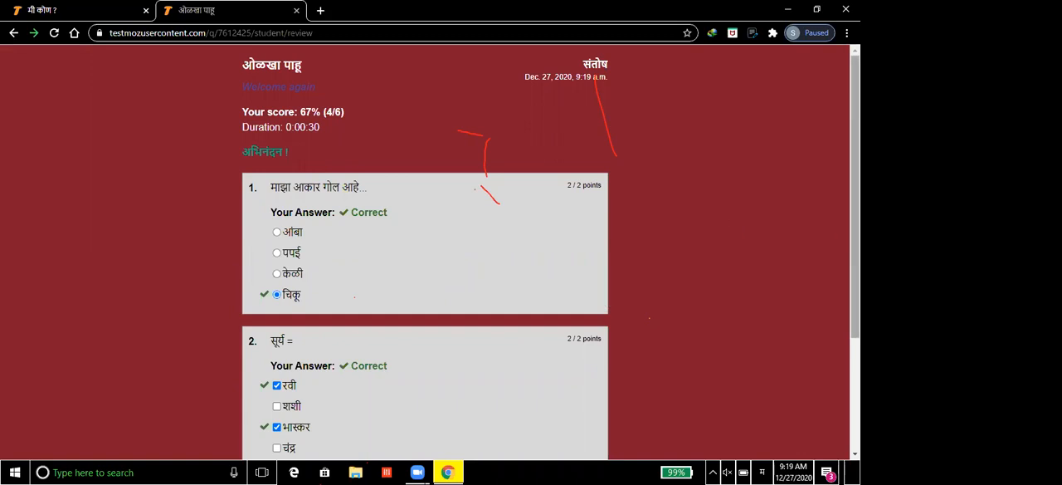
Step: Review the graded answers through the last question and log out of the student session
{"action": "left_click_drag", "start_coordinate": [855, 197], "coordinate": [854, 307]}
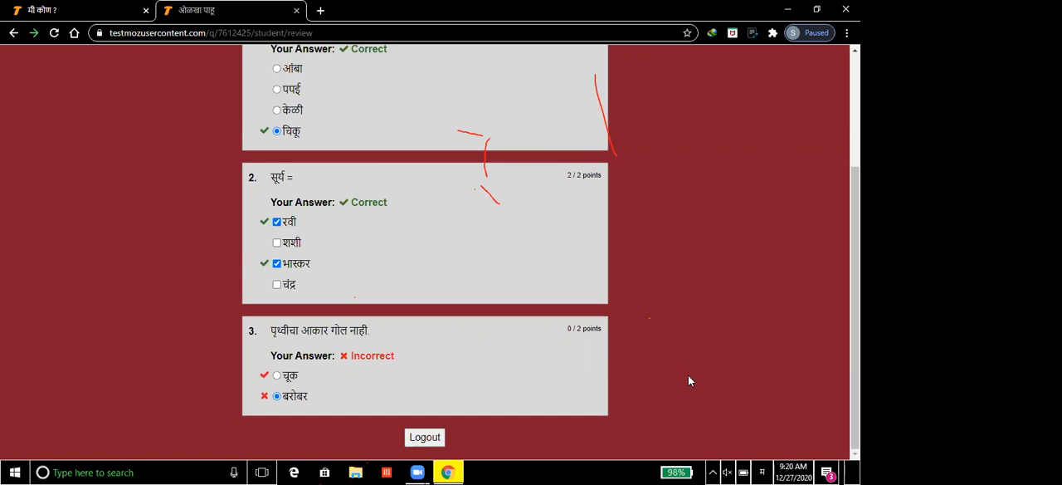
{"action": "left_click", "coordinate": [424, 446]}
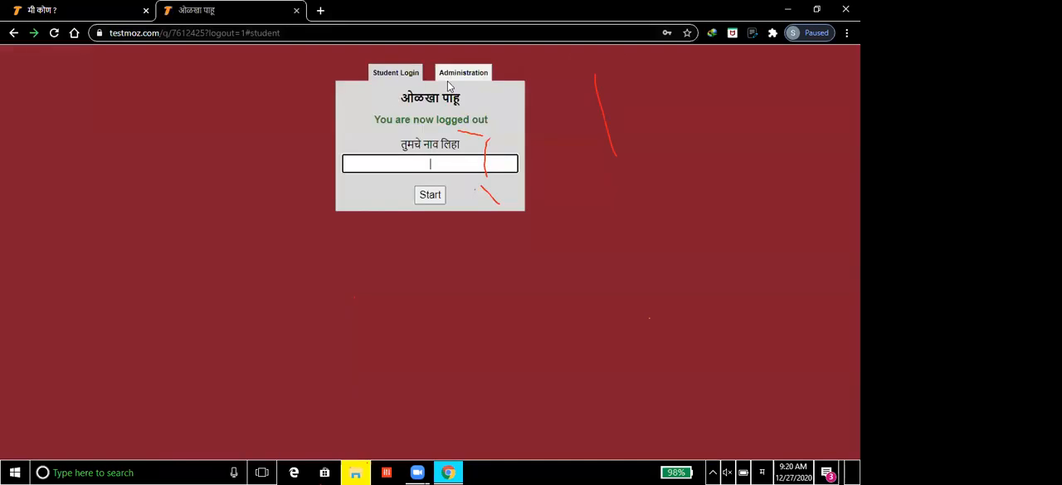
Step: Log in to the test's administration with the saved admin password and open the test results
{"action": "left_click", "coordinate": [463, 76]}
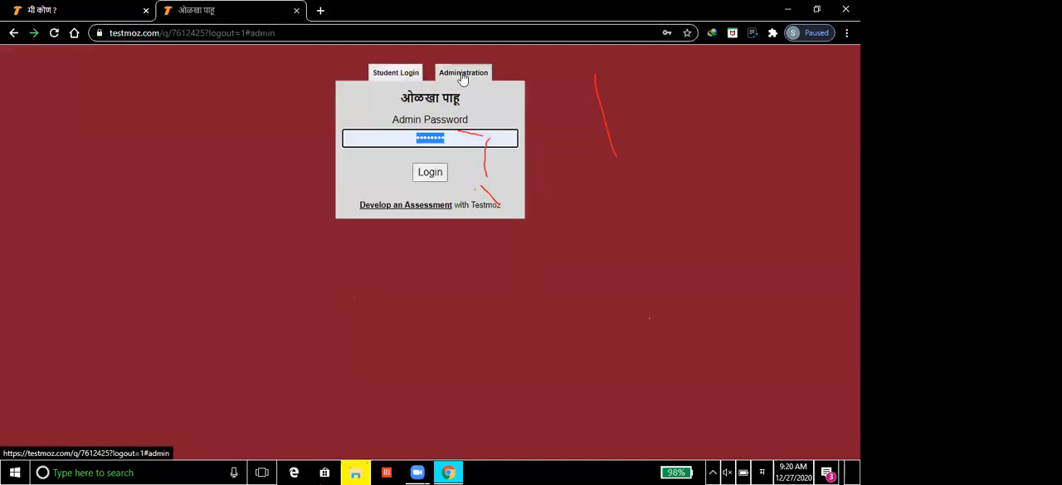
{"action": "left_click", "coordinate": [431, 173]}
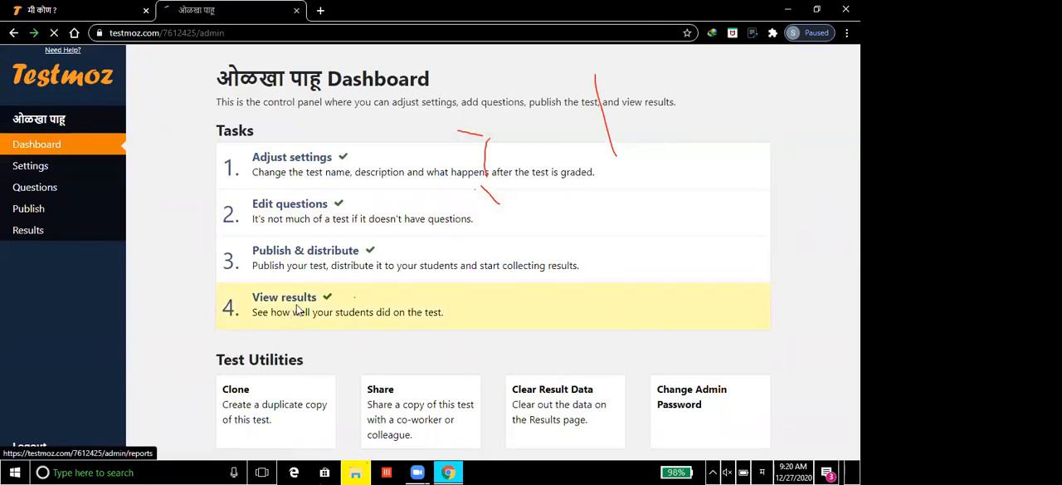
{"action": "left_click", "coordinate": [298, 311]}
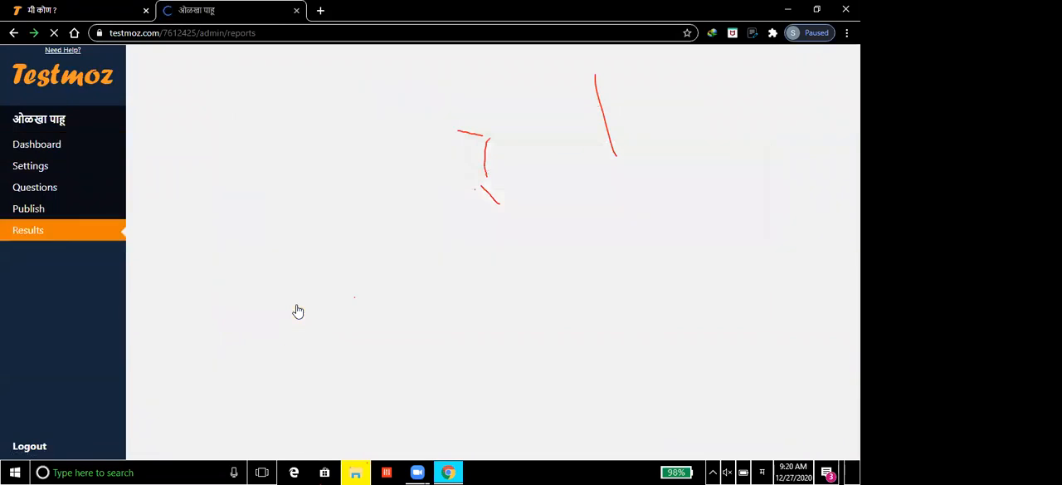